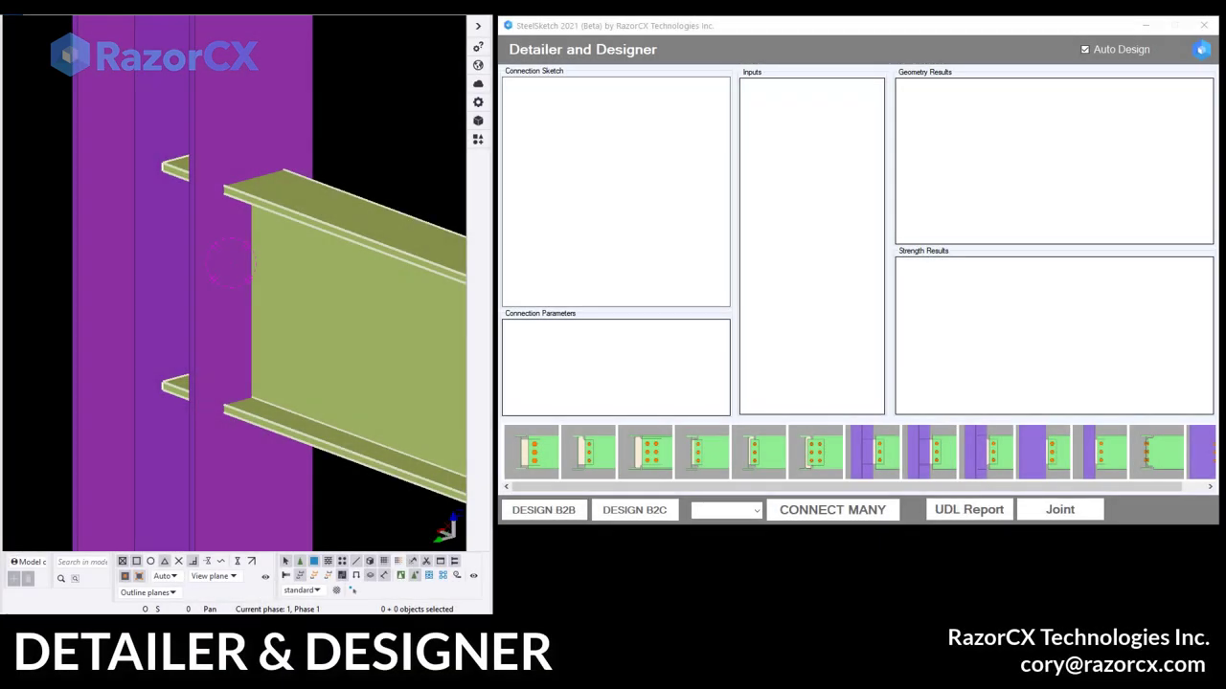
Create and auto-design a beam-to-column end plate connection where the beam meets the column.
scroll(998, 461, "right", 1)
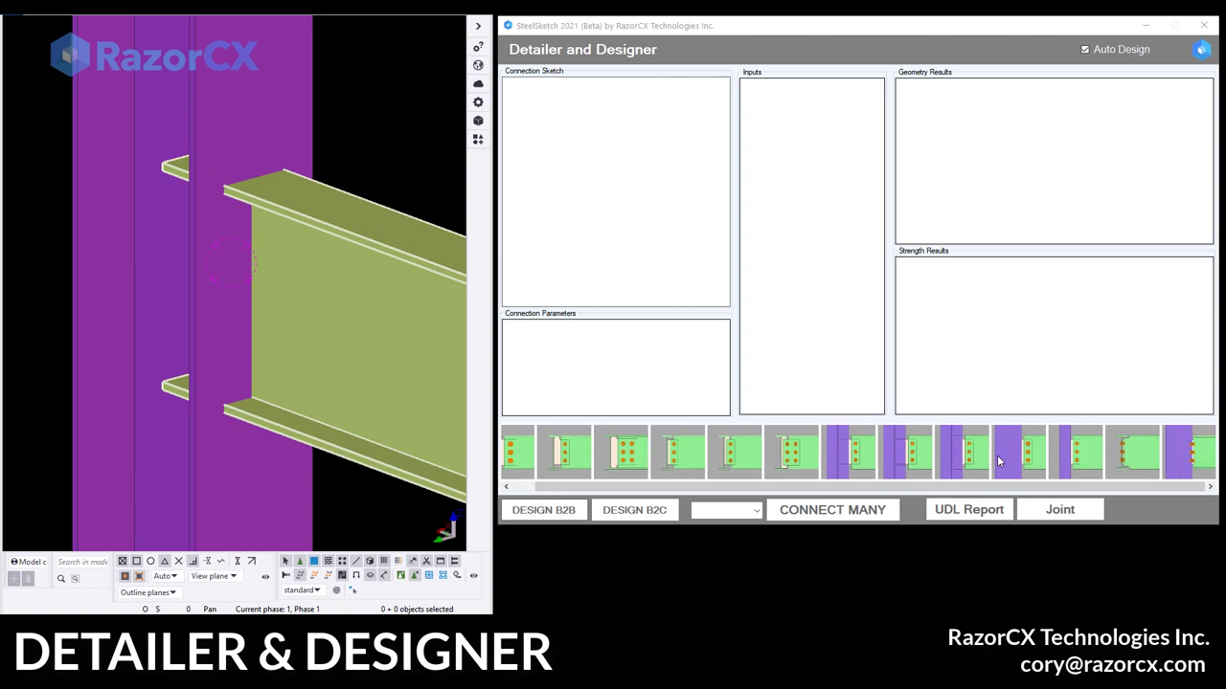
left_click(1200, 463)
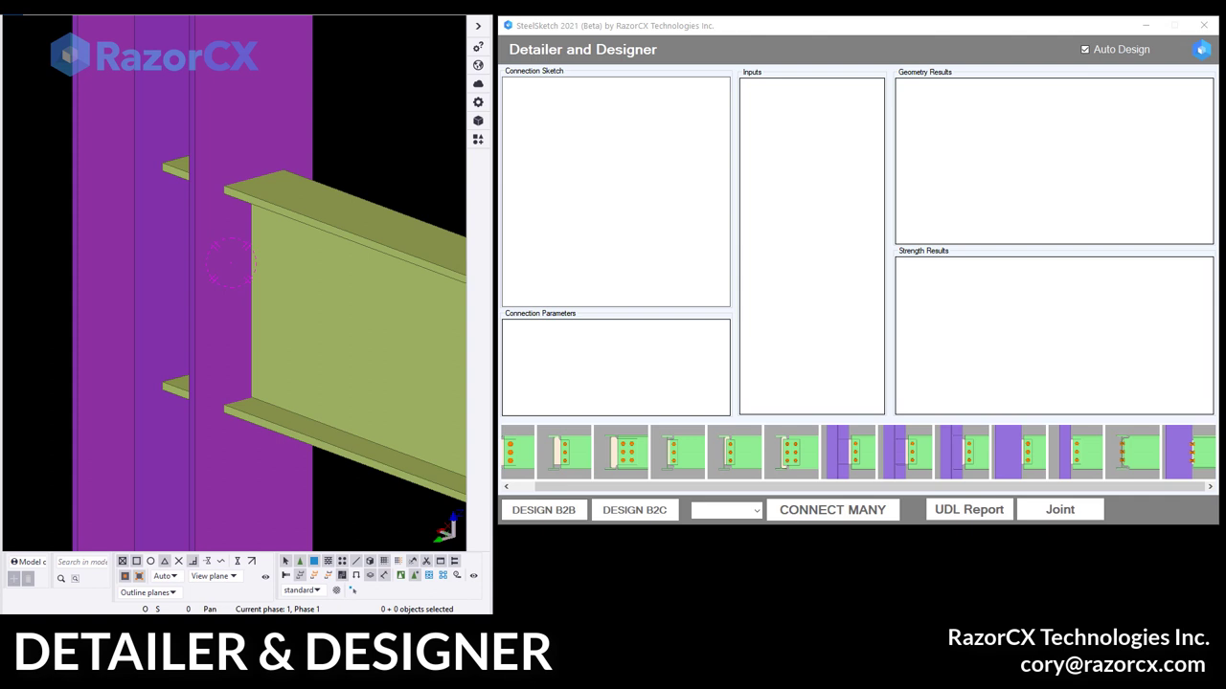
left_click(230, 259)
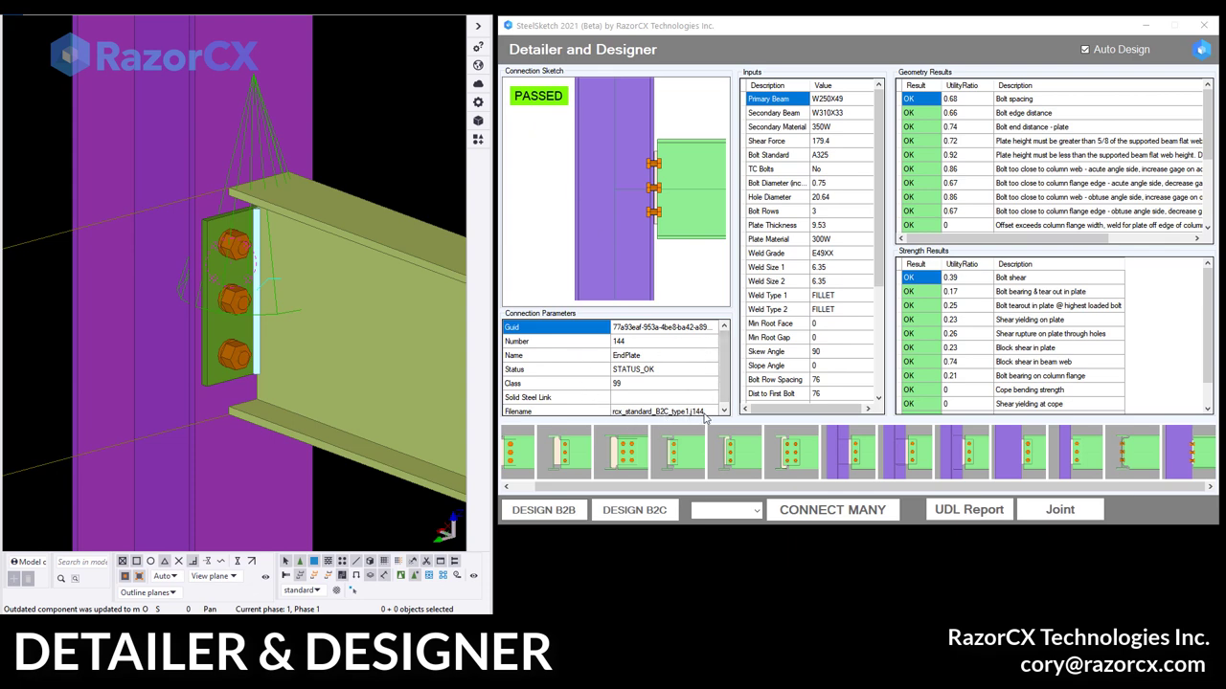
Review the end plate connection's shear force and other design inputs, and its geometry and strength results.
left_click(822, 144)
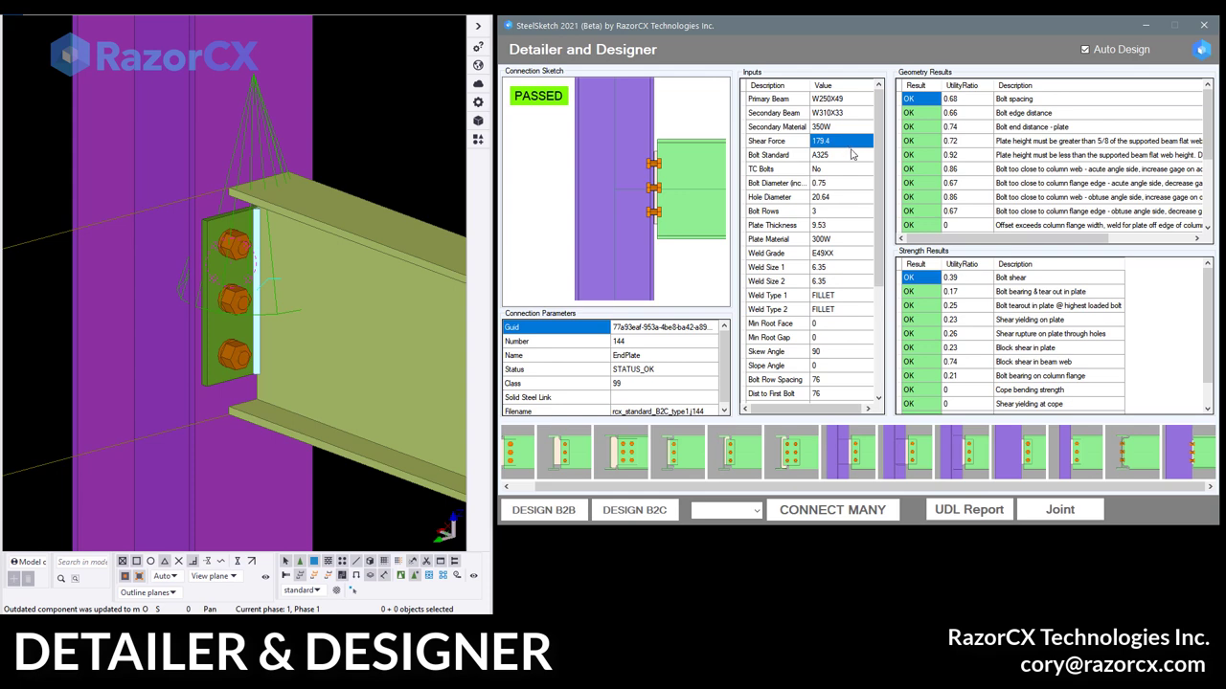
left_click(761, 143)
left_click(843, 146)
left_click_drag(879, 198, 887, 312)
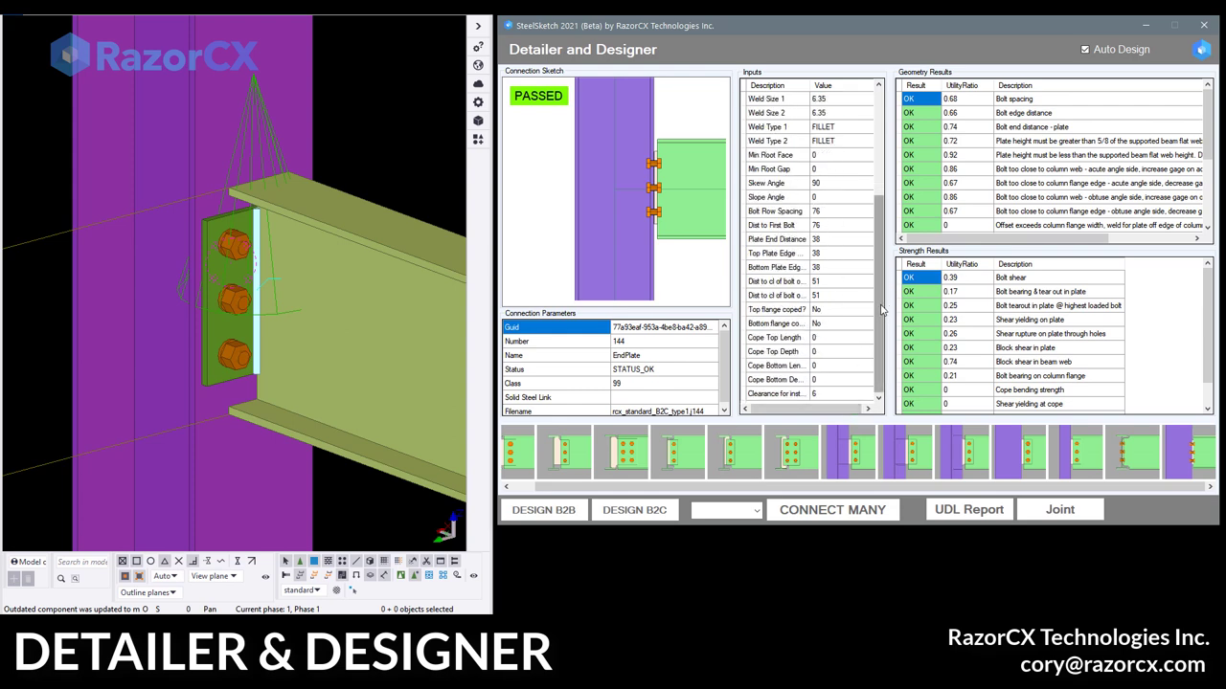
left_click_drag(882, 309, 830, 85)
scroll(807, 277, "down", 4)
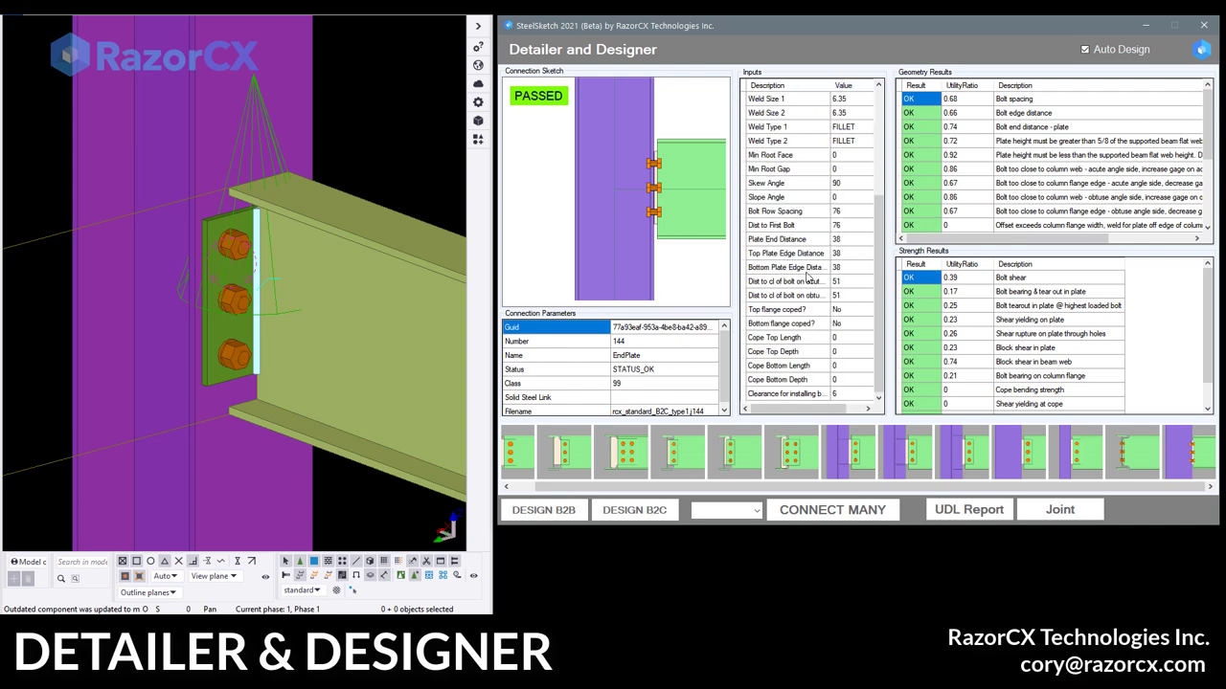
scroll(807, 278, "up", 4)
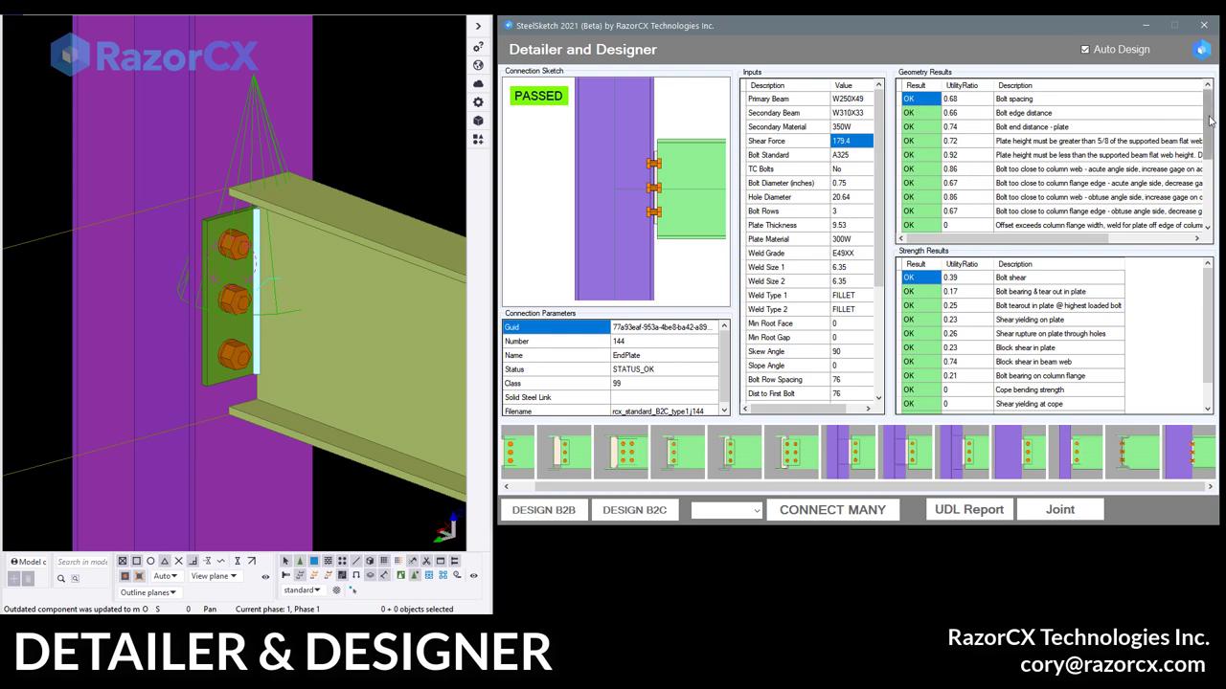
mouse_move(1212, 121)
left_mouse_down()
mouse_move(1214, 194)
mouse_move(1198, 111)
left_mouse_up()
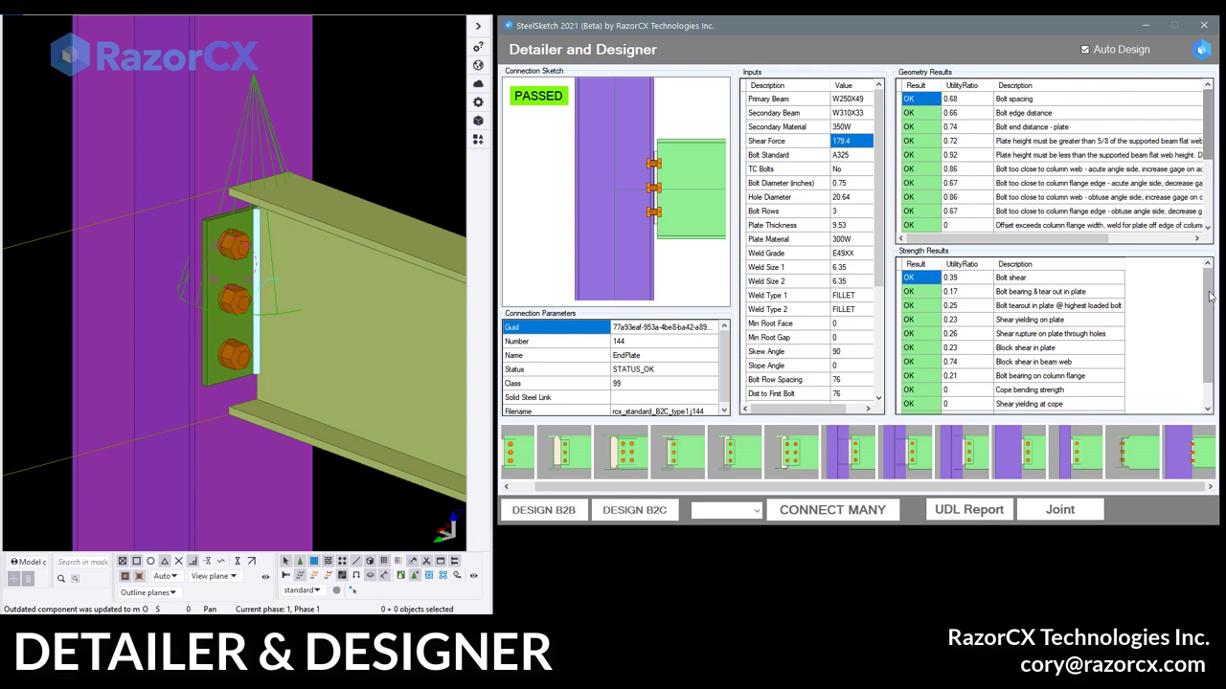
mouse_move(1210, 292)
left_mouse_down()
mouse_move(1210, 315)
mouse_move(1202, 272)
left_mouse_up()
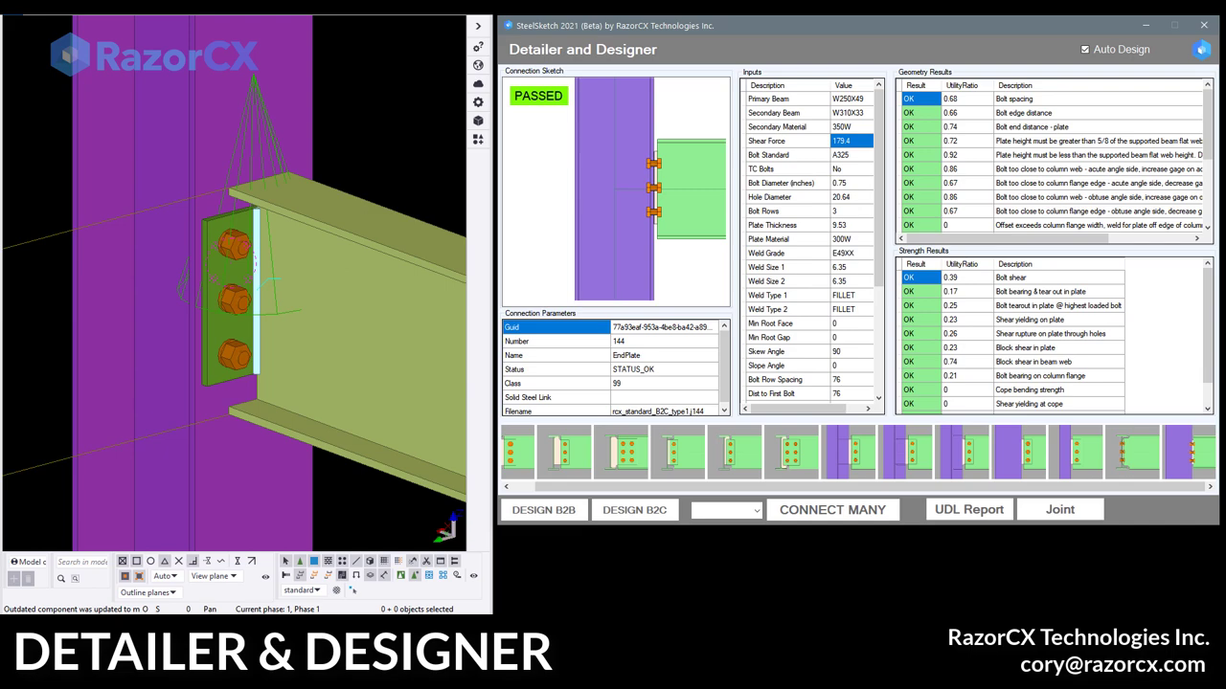
Bring up the connection design report beside the model and fit its first page to the window.
left_click_drag(1225, 124, 685, 1)
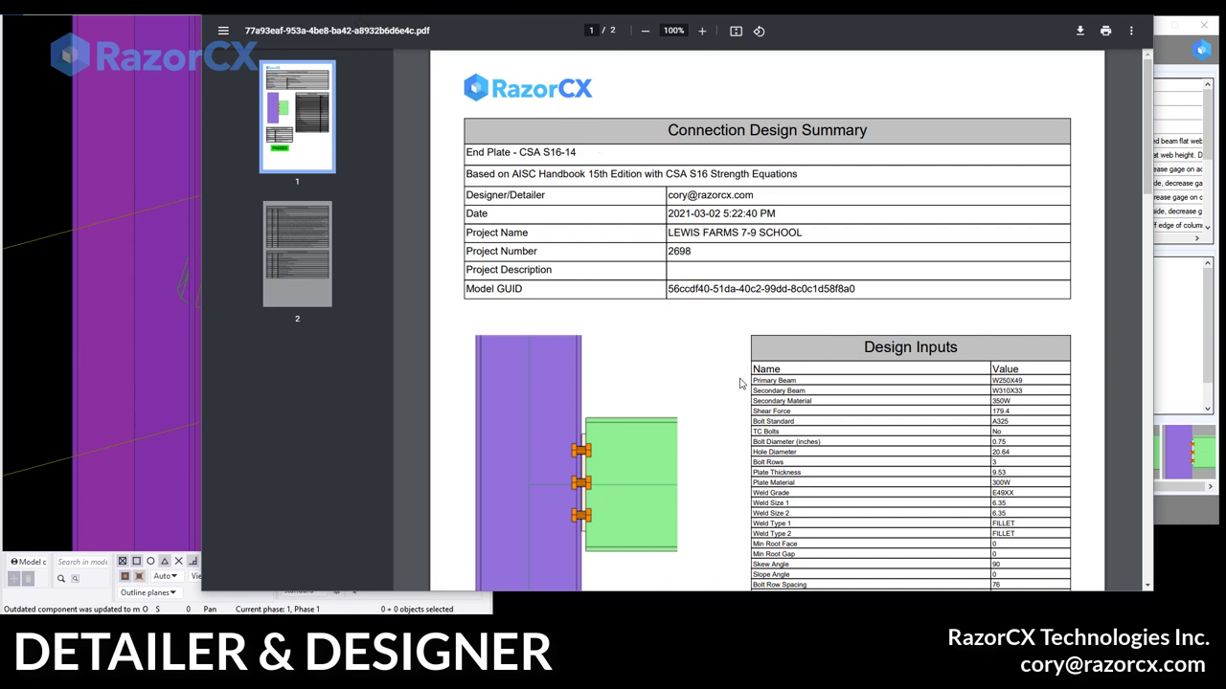
scroll(739, 384, "down", 3)
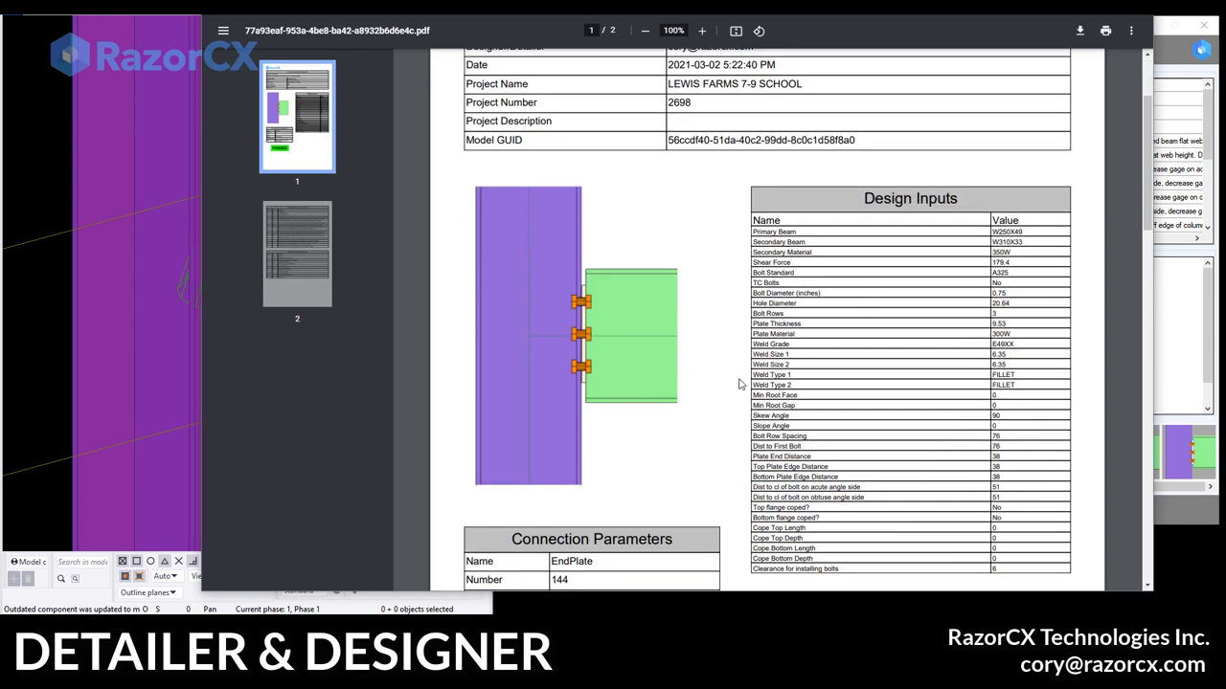
left_click_drag(575, 13, 657, 5)
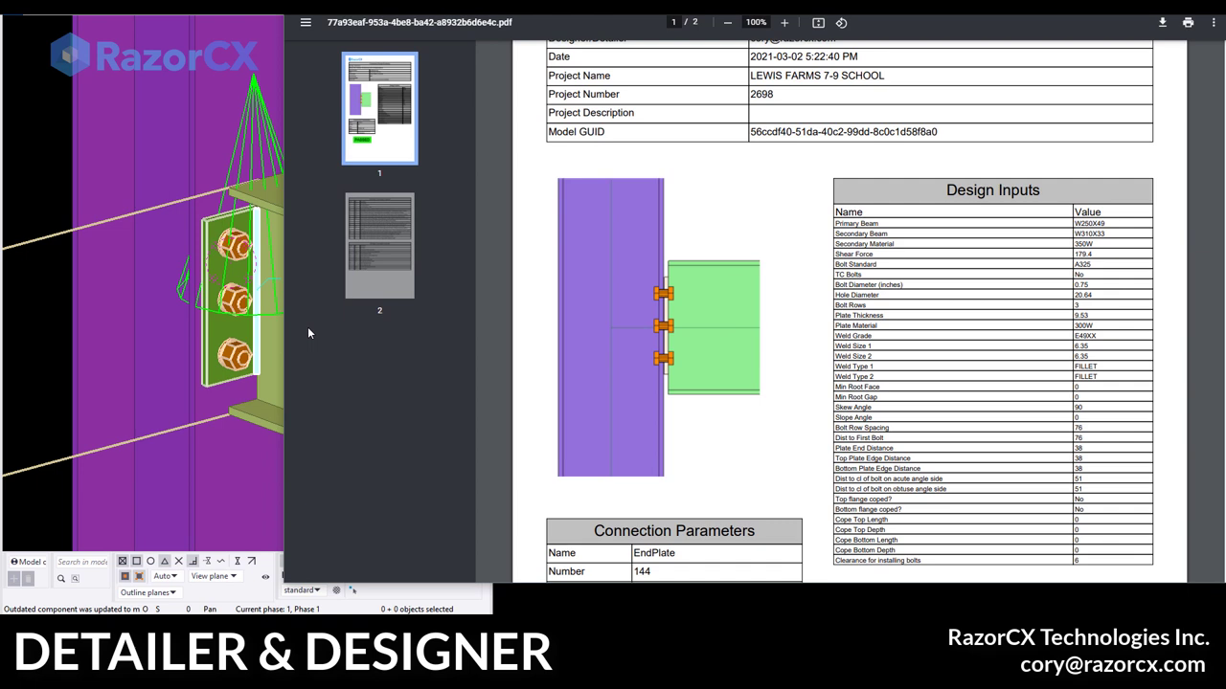
left_click_drag(286, 351, 429, 351)
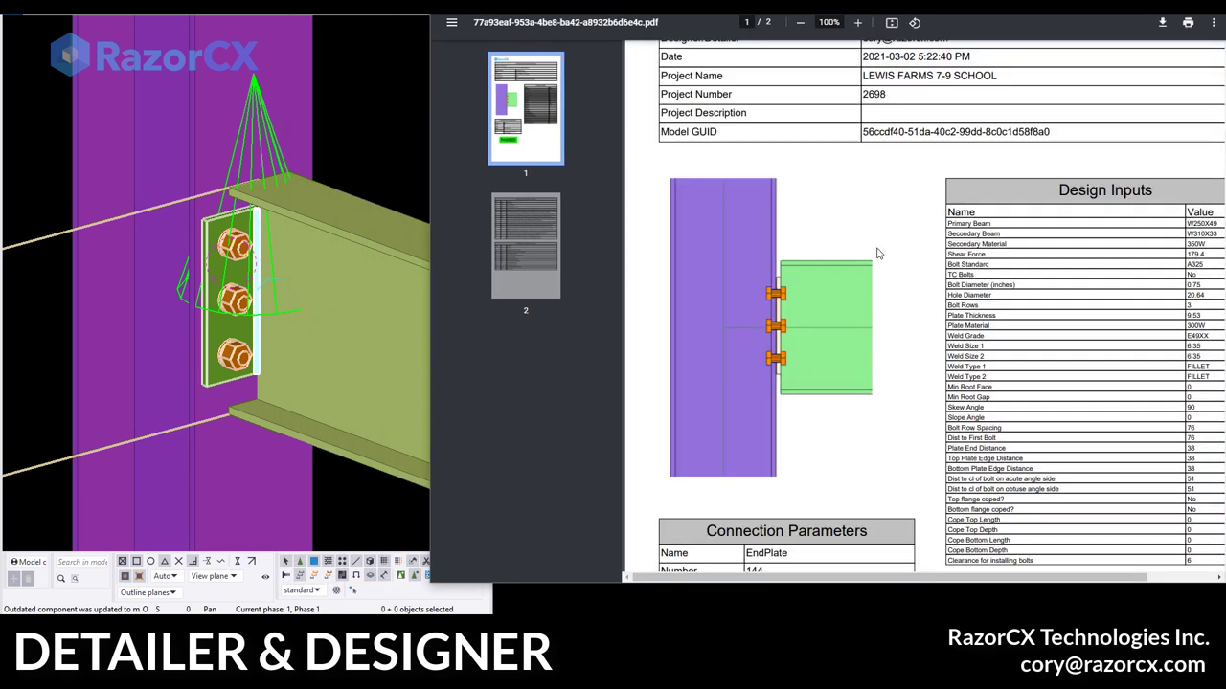
mouse_move(816, 576)
left_mouse_down()
mouse_move(893, 576)
mouse_move(807, 577)
left_mouse_up()
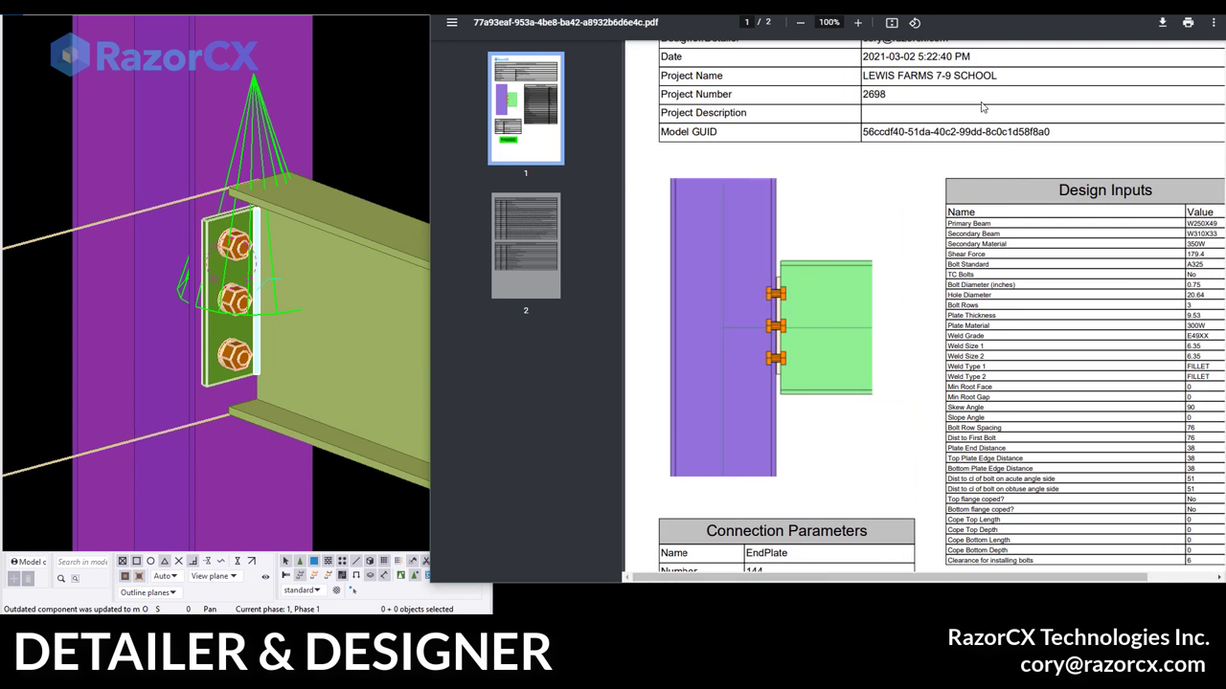
left_click(891, 23)
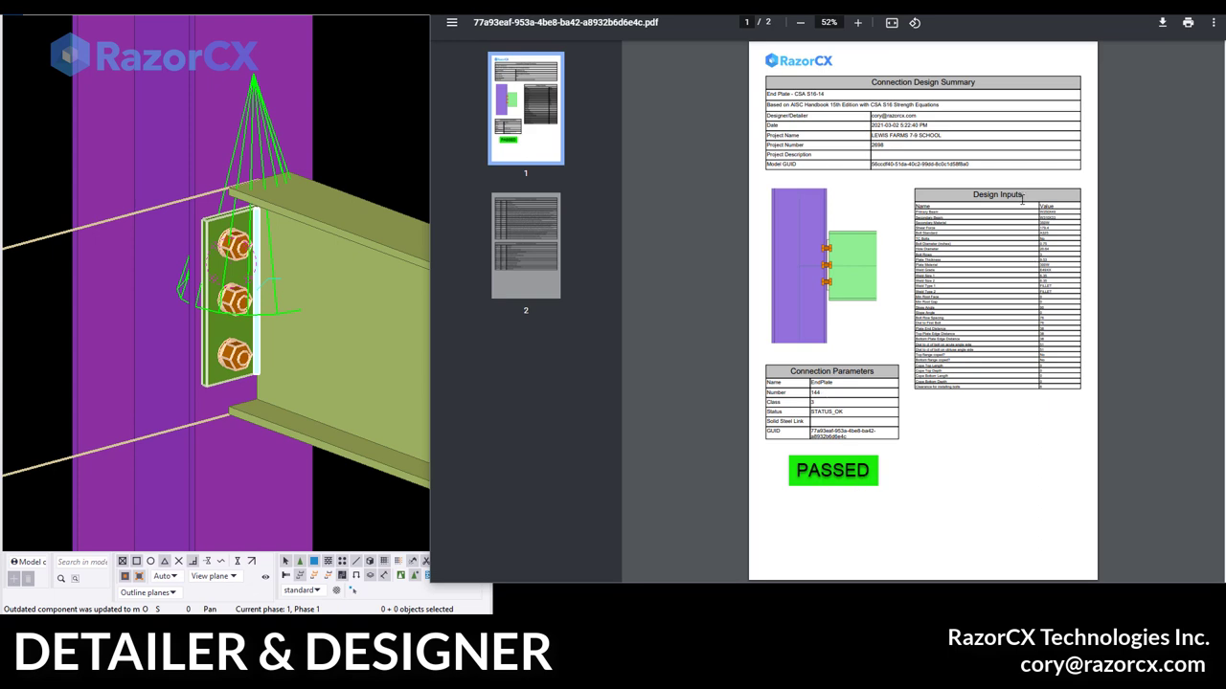
left_click_drag(804, 15, 771, 383)
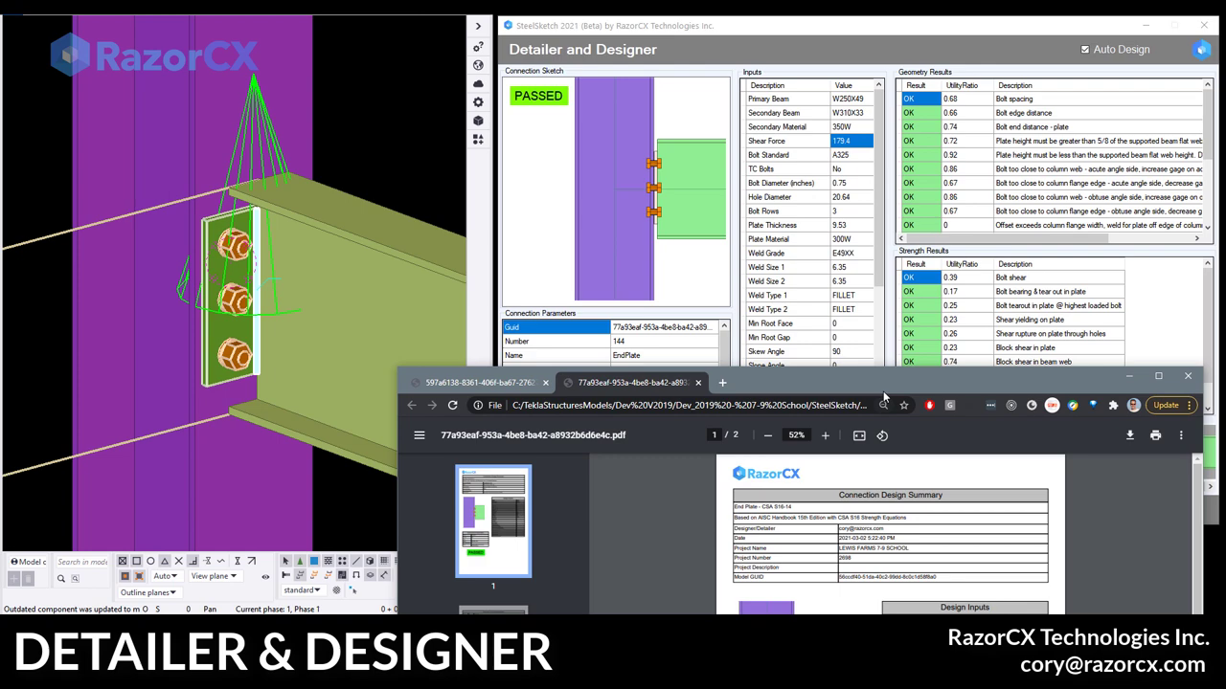
key("F11")
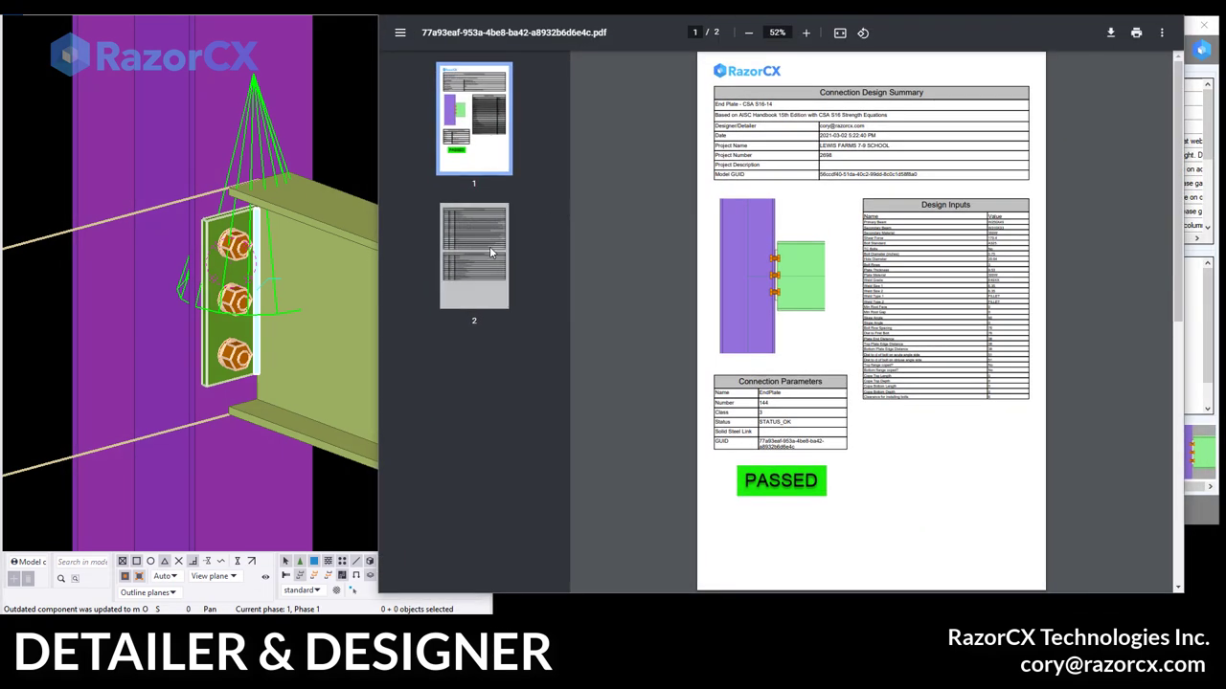
Read the geometry and strength calculation results on the report's second page at 75% zoom, and move the report off the design window.
left_click(486, 249)
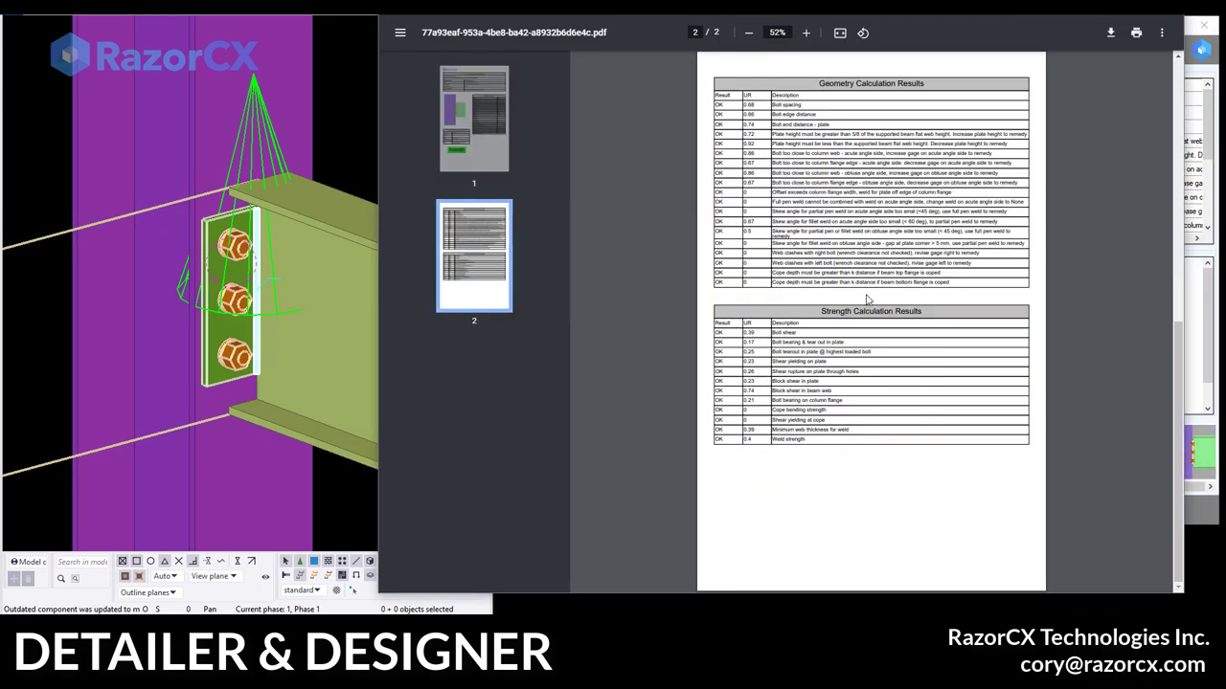
left_click(806, 33)
left_click(805, 32)
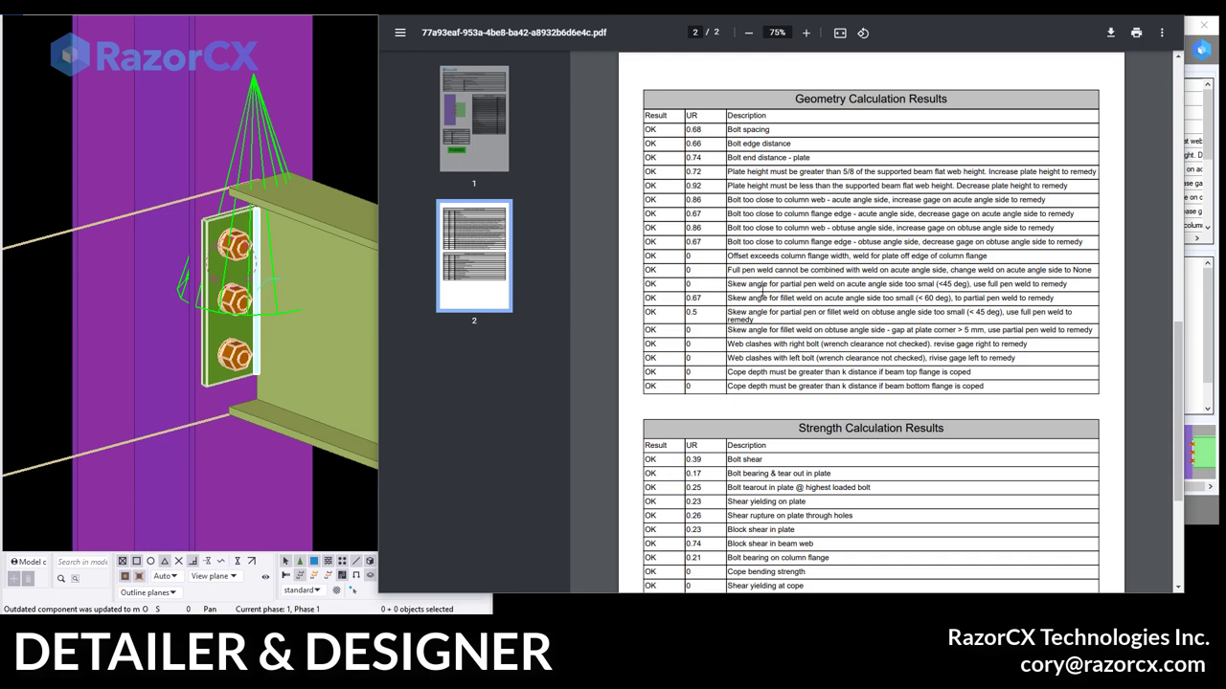
scroll(867, 288, "down", 3)
scroll(843, 287, "up", 12)
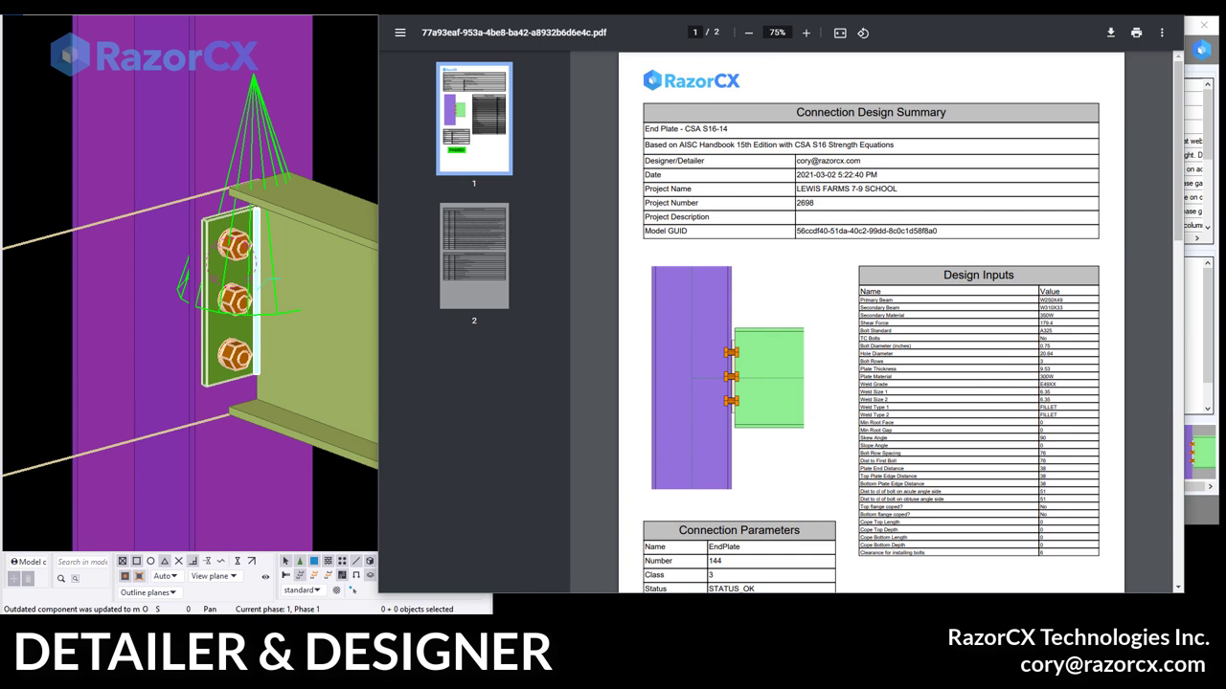
left_click_drag(943, 12, 1225, 105)
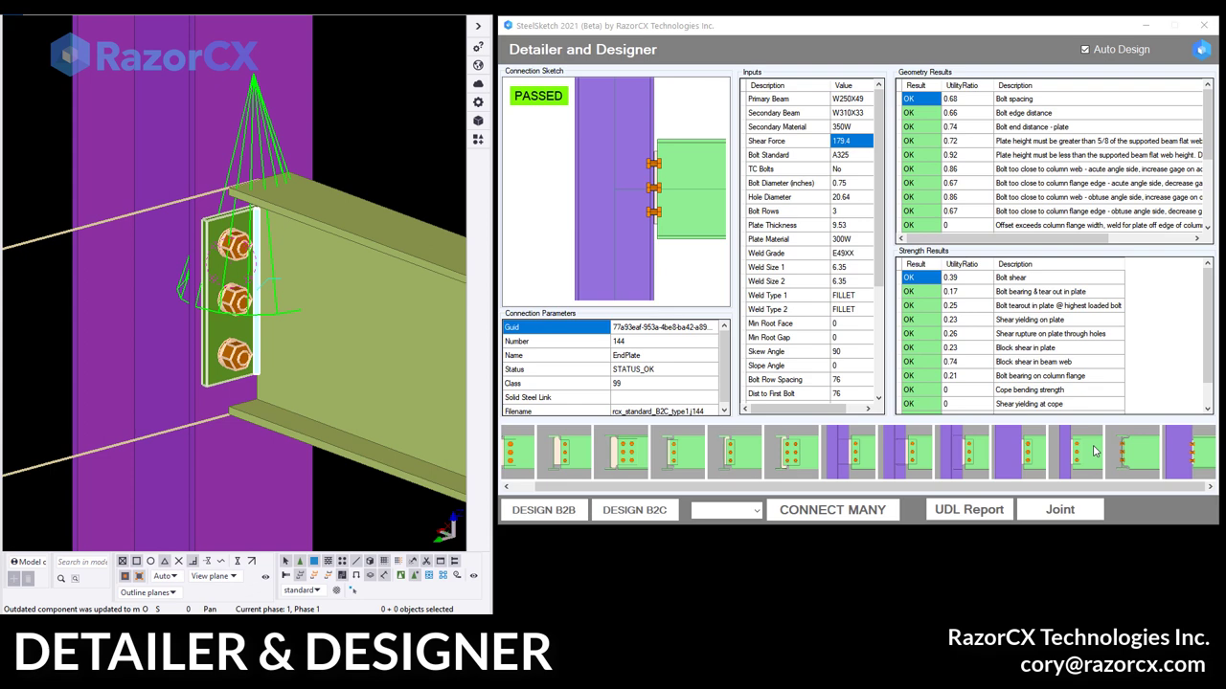
Inspect the end plate connection in the refreshed 3D preview with its attribute filename and default parameters, and return to the design results.
left_click(1178, 453)
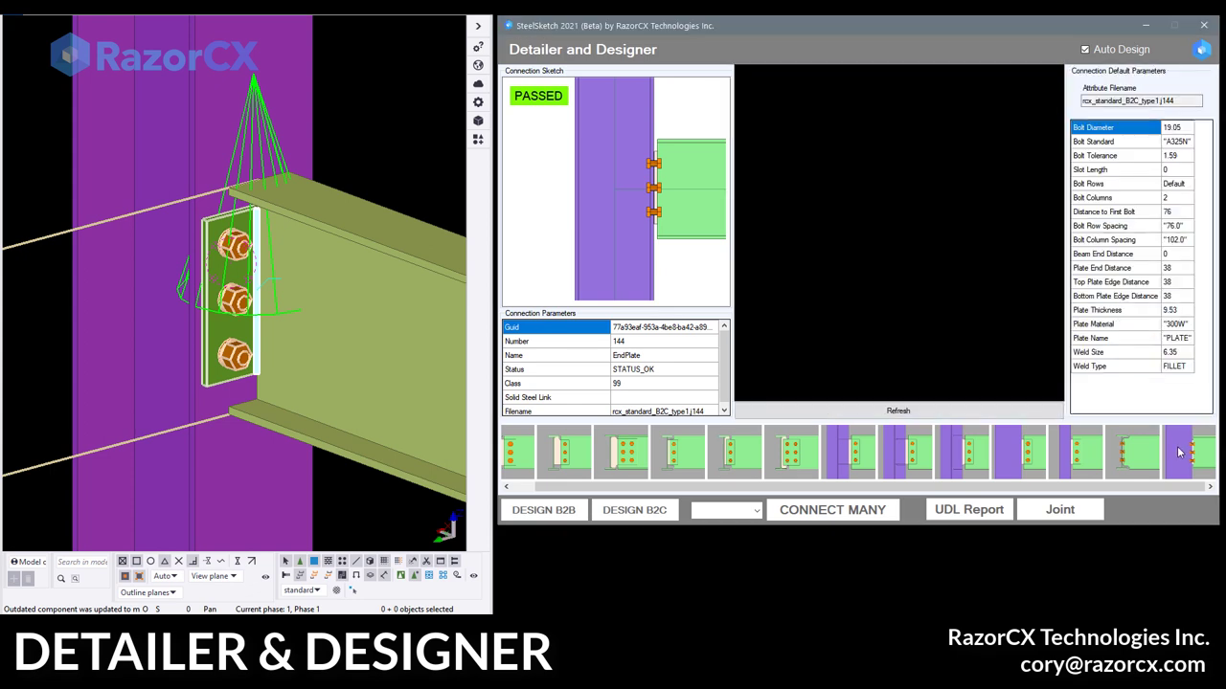
left_click(889, 412)
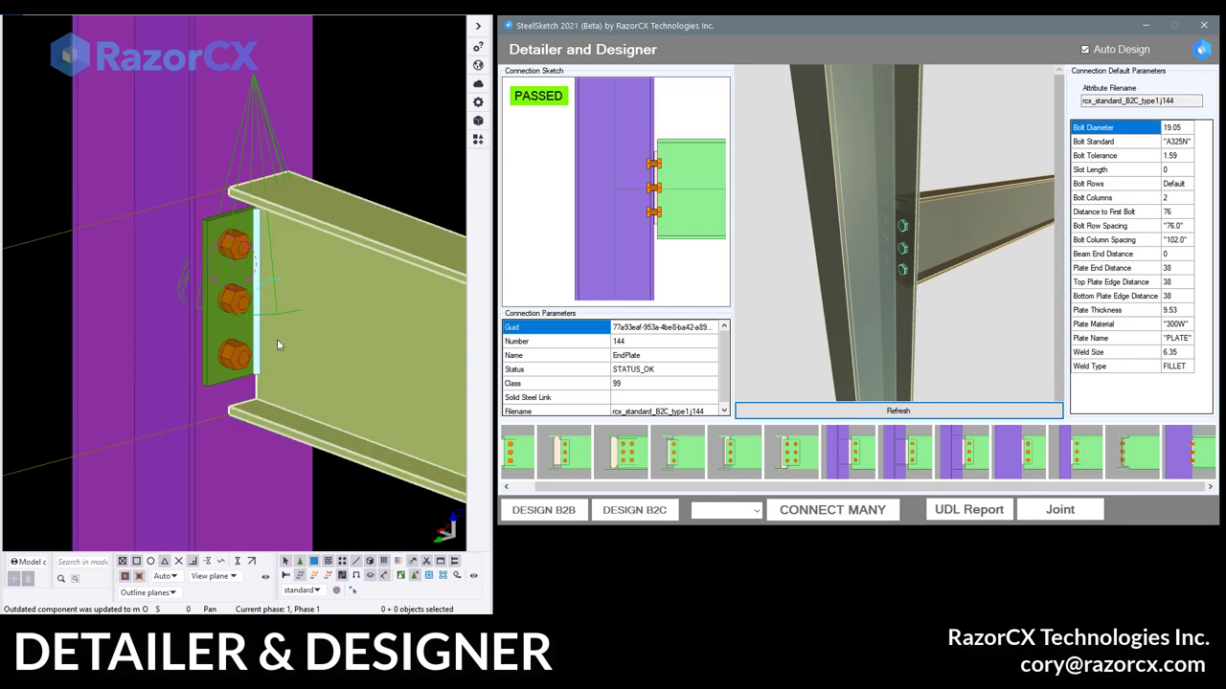
left_click_drag(925, 228, 910, 264)
scroll(906, 251, "up", 3)
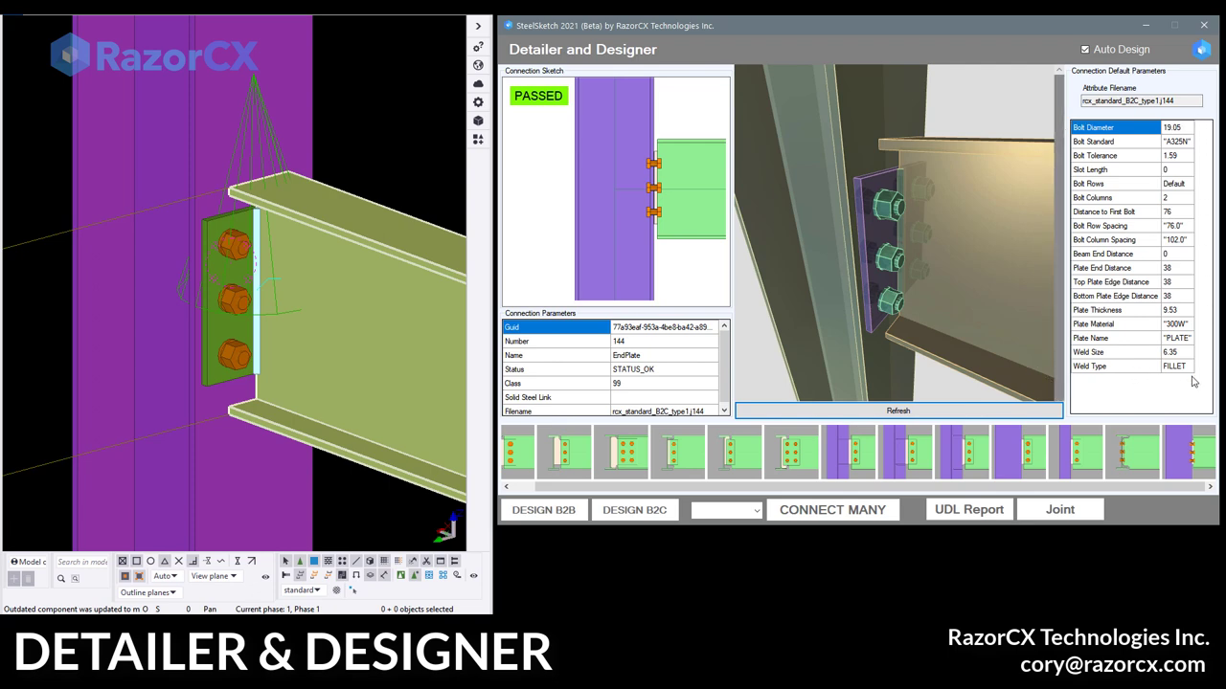
double_click(1185, 102)
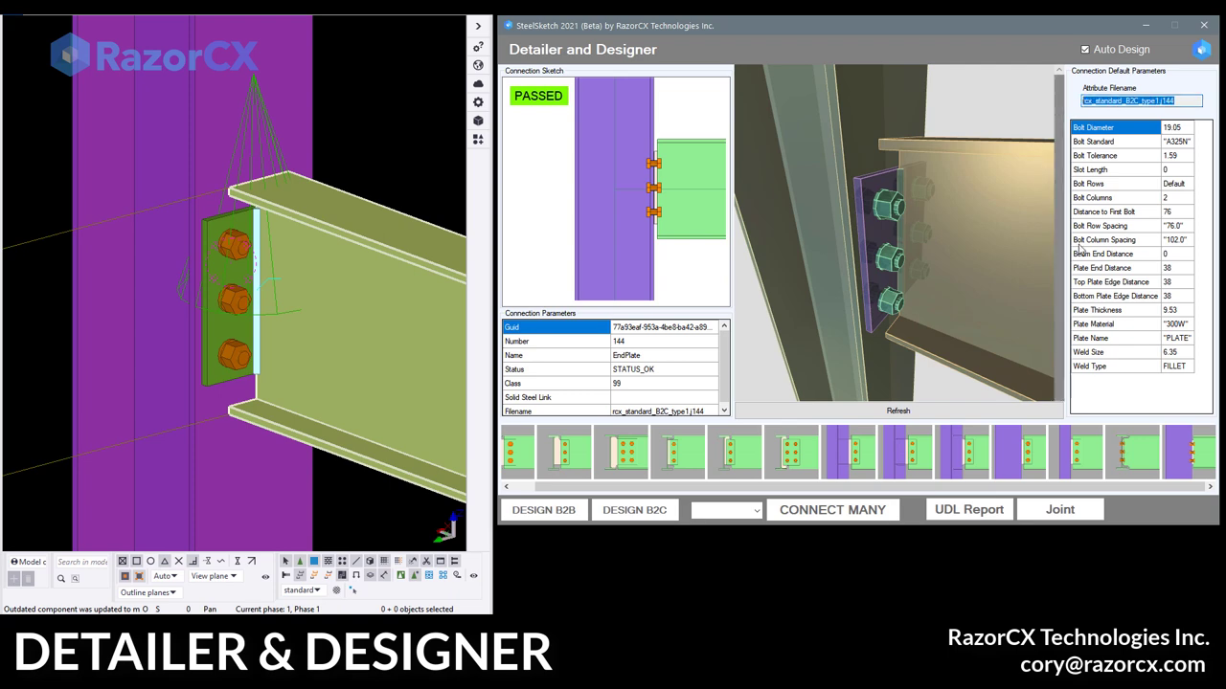
left_click(1160, 399)
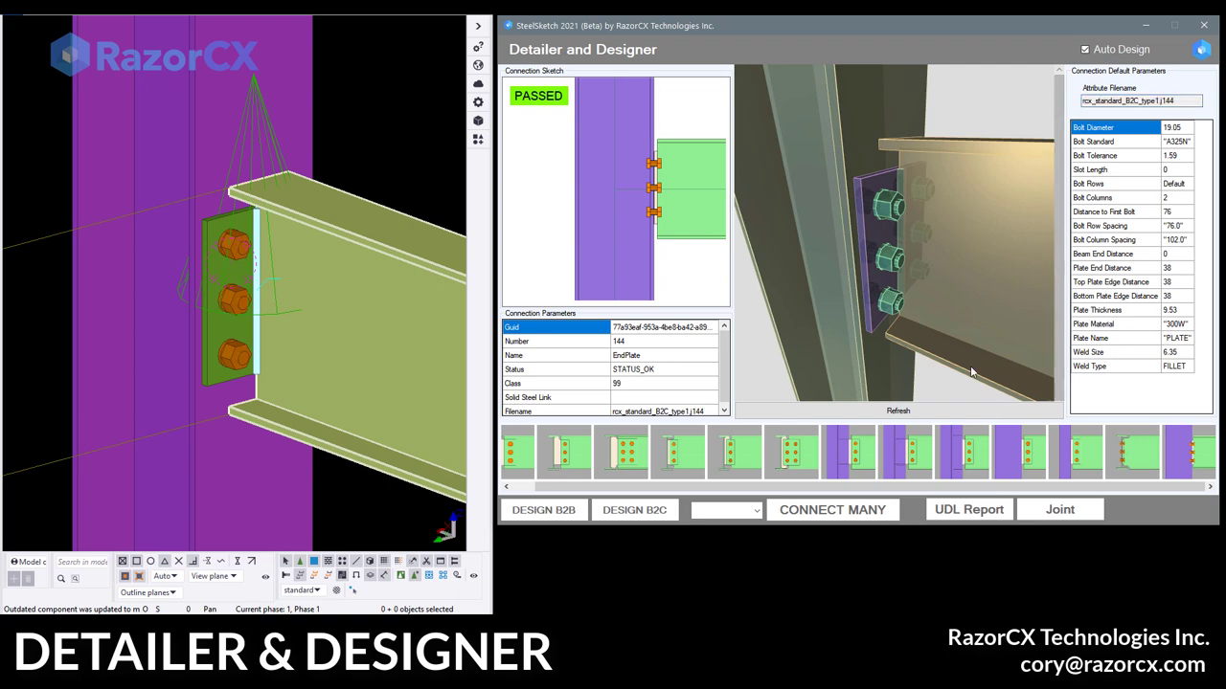
left_click_drag(909, 297, 896, 279)
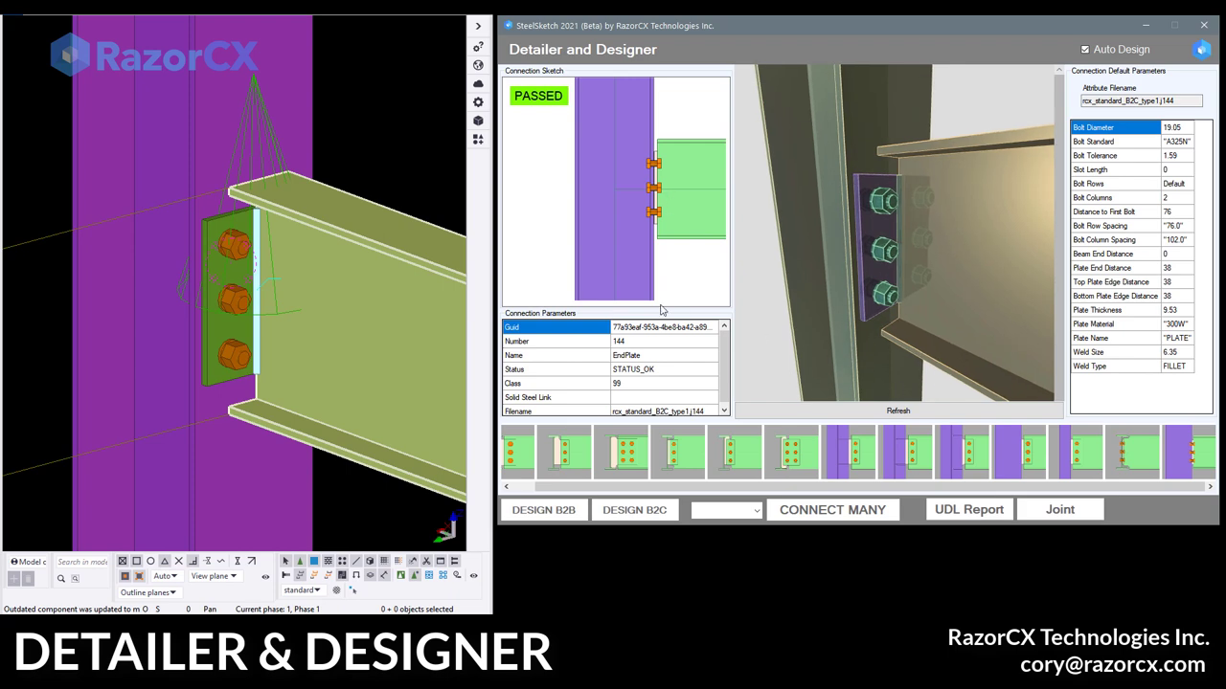
left_click(1187, 448)
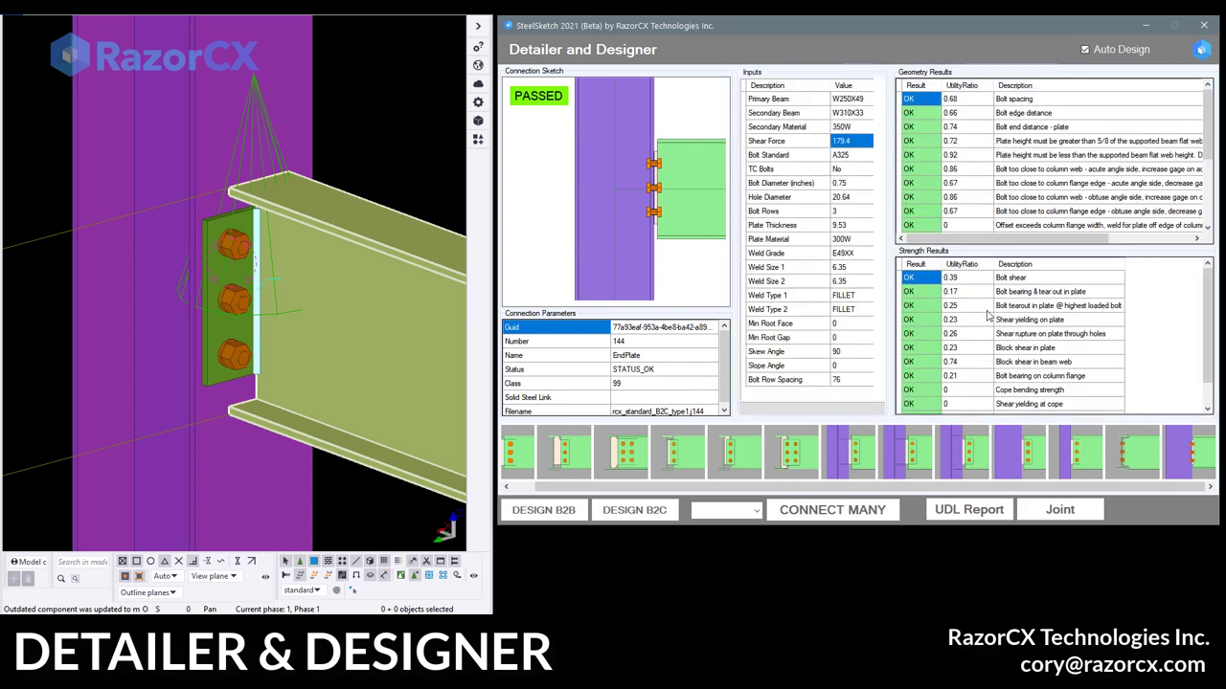
left_click(952, 279)
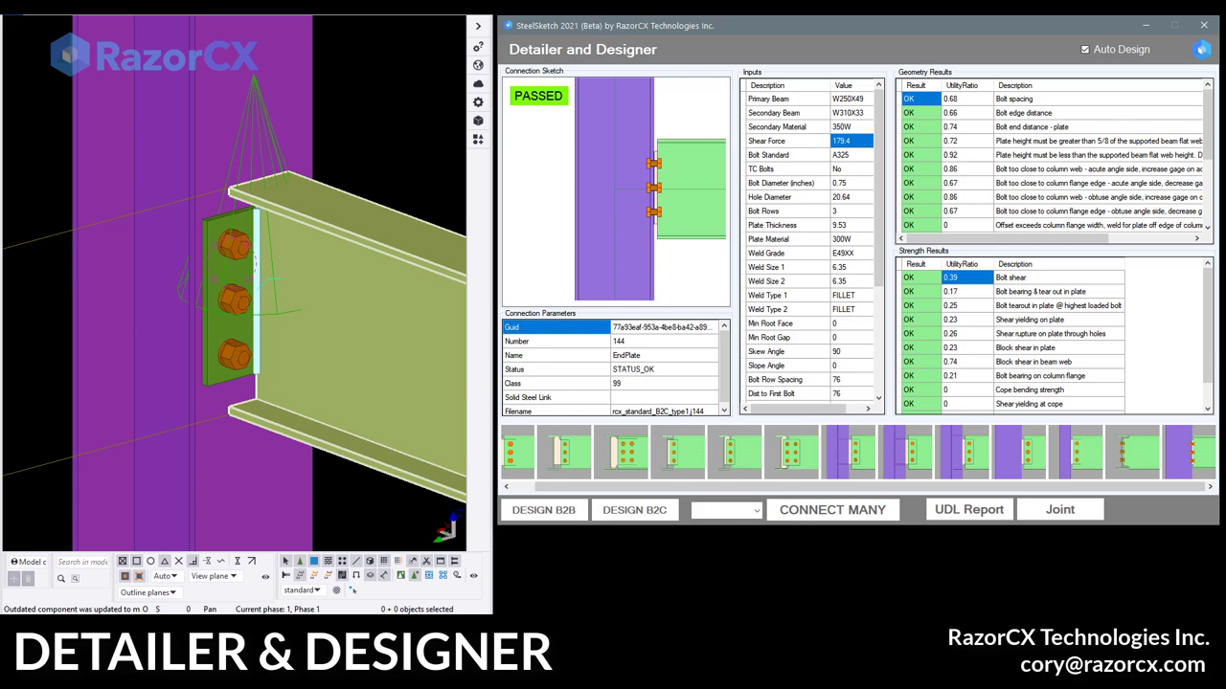
Modify the end plate connection in the model to have 2 bolt rows with a vertical spacing of 152.
left_click(266, 165)
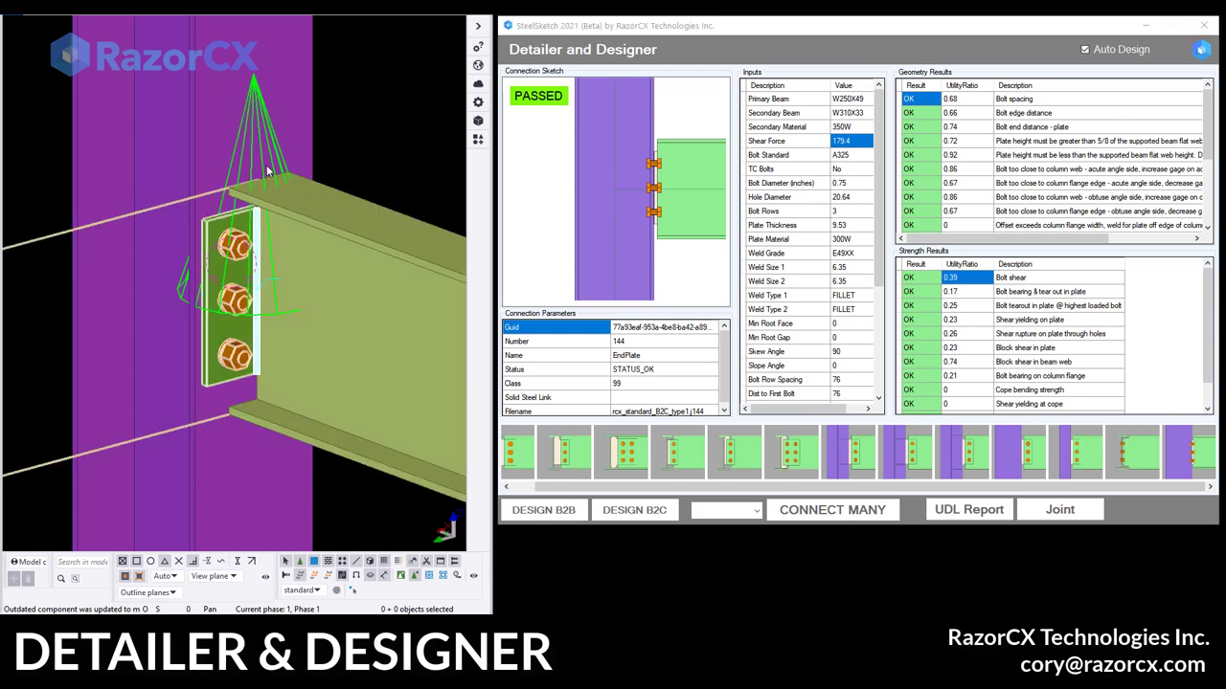
left_click_drag(905, 451, 687, 77)
left_click(691, 340)
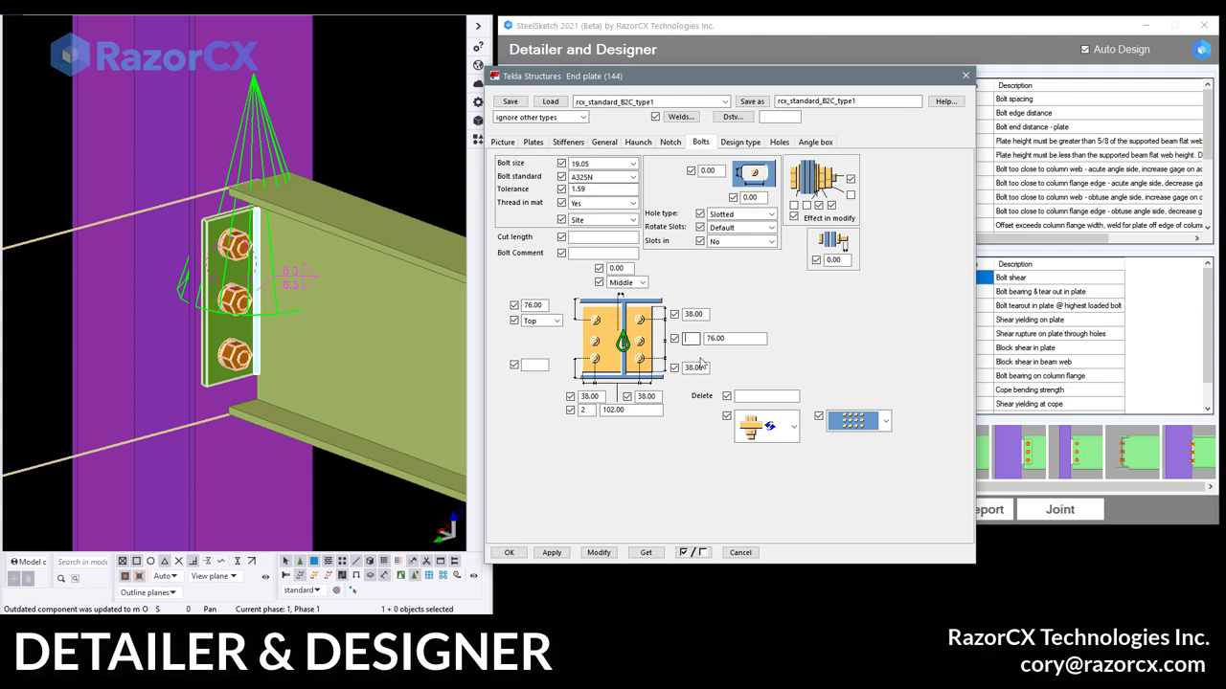
type("2")
double_click(734, 338)
type("1")
left_click(598, 553)
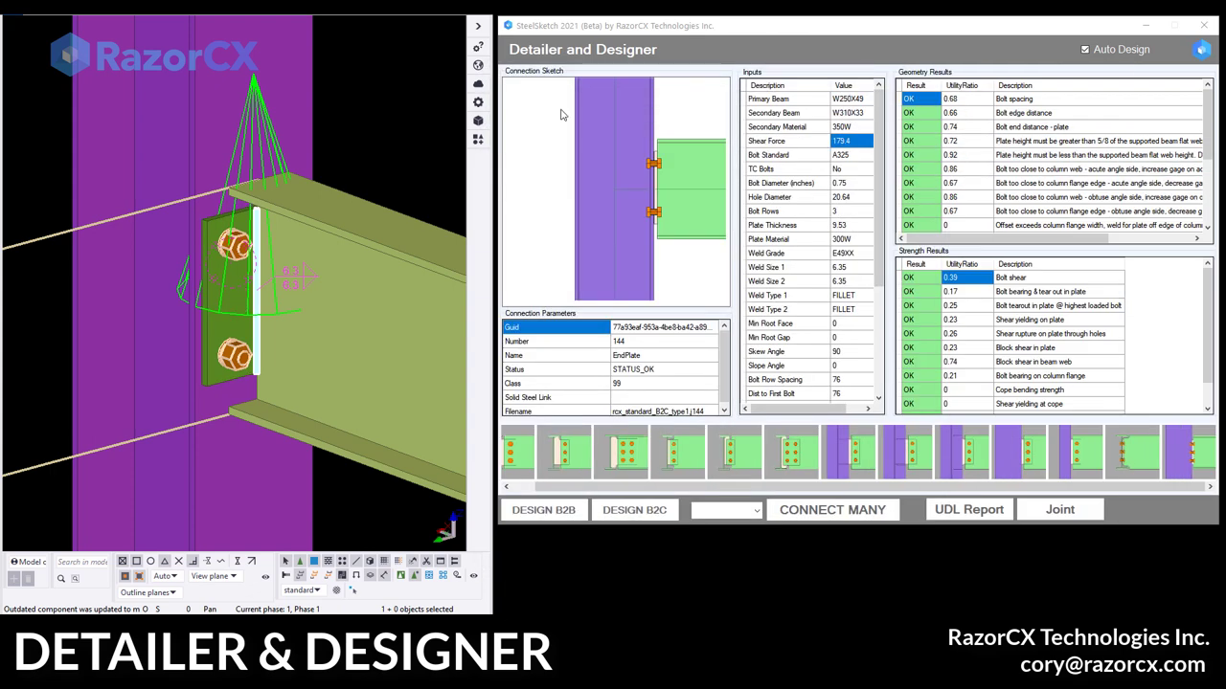
Open the modified connection's updated design report and review its design inputs, geometry calculations and strength calculations.
left_click(300, 212)
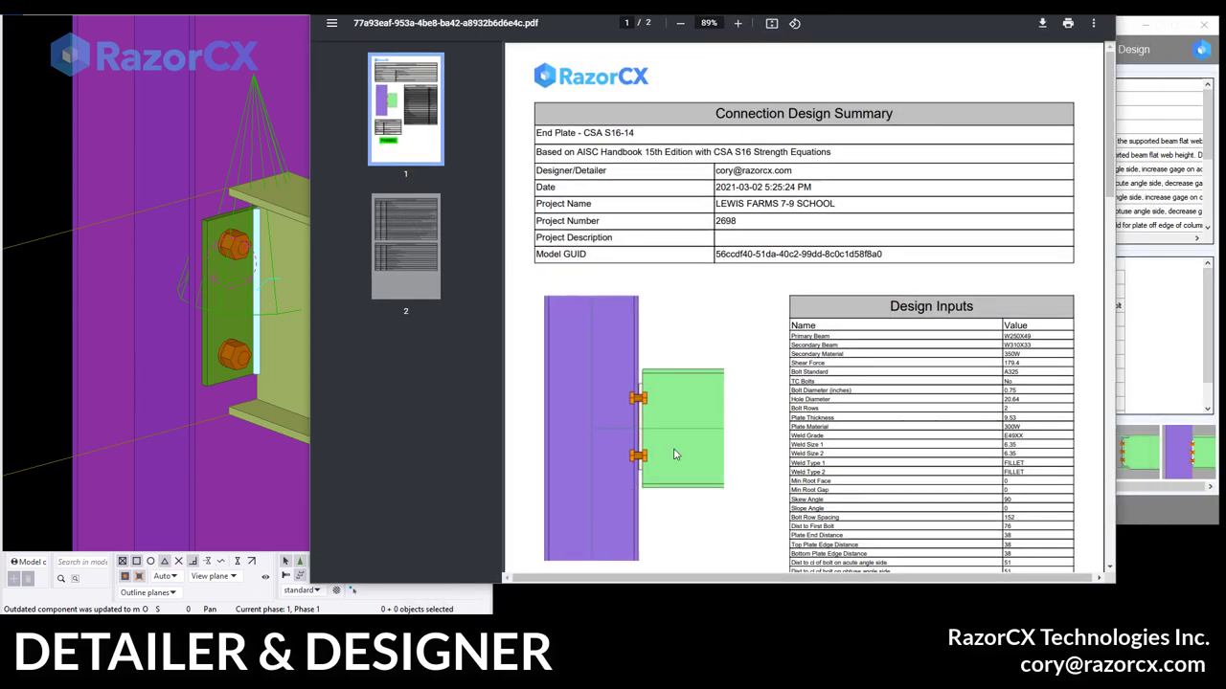
scroll(1027, 328, "down", 3)
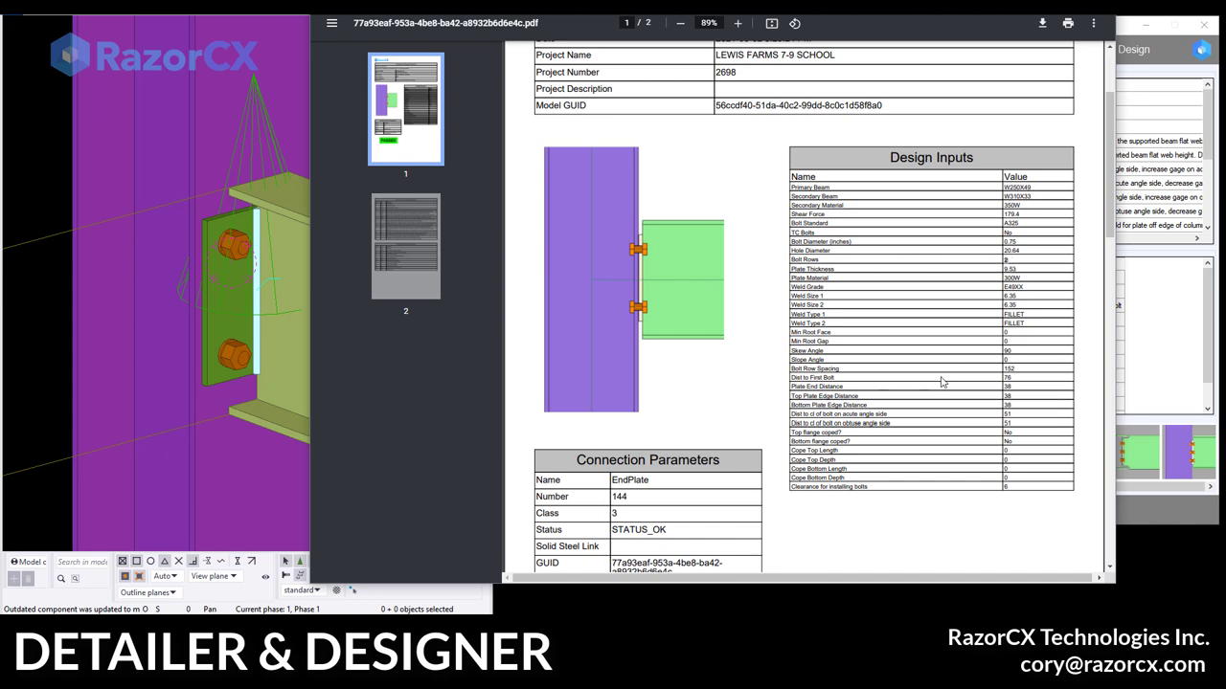
scroll(957, 422, "down", 10)
scroll(777, 352, "down", 3)
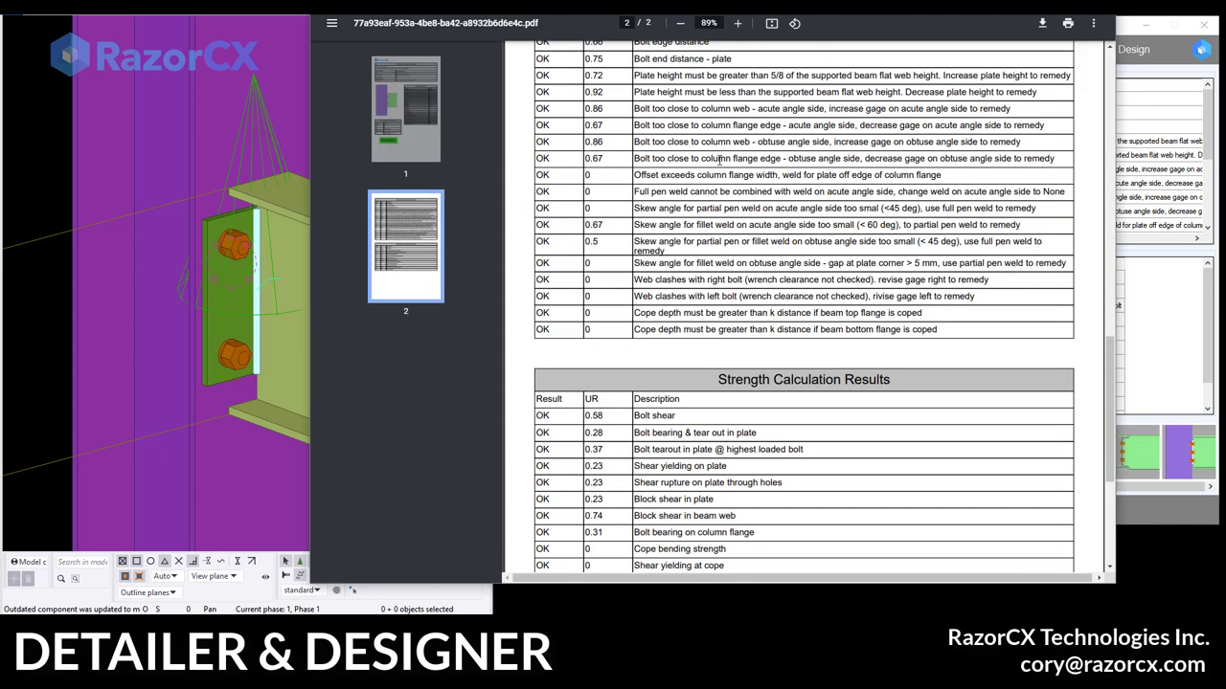
Recheck the geometry and strength calculation results and the first-page design summary in the updated report, and close the report.
scroll(719, 160, "up", 2)
scroll(830, 202, "down", 1)
scroll(831, 201, "down", 4)
scroll(780, 307, "up", 6)
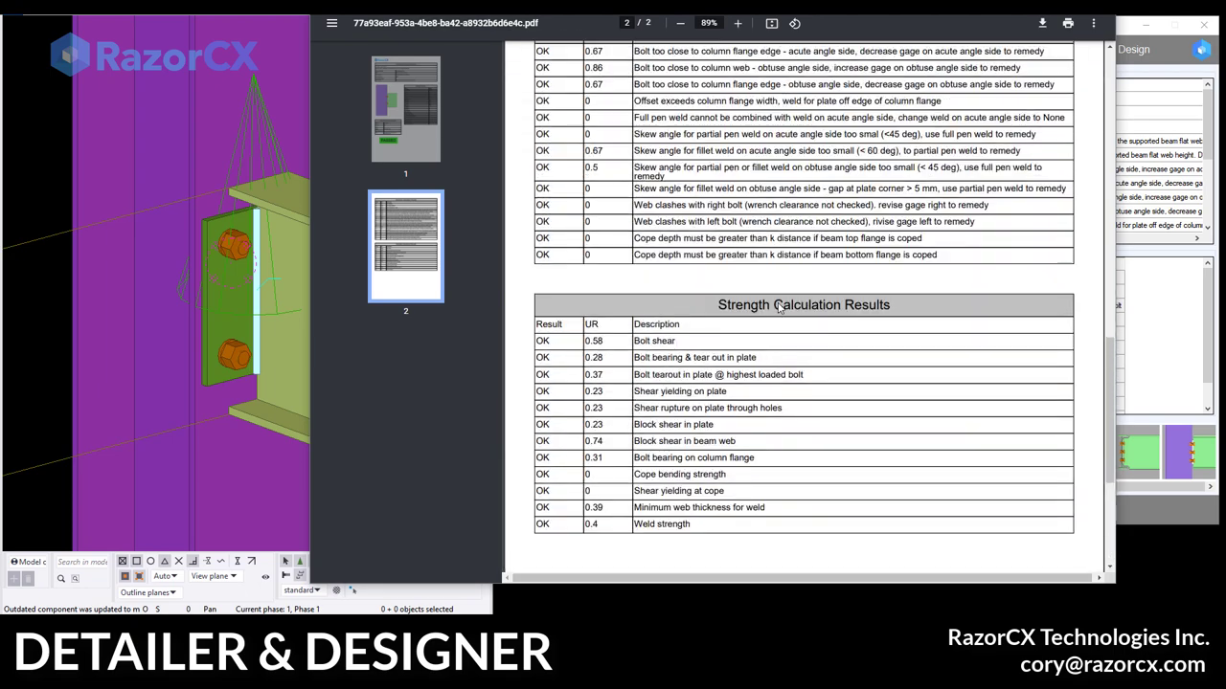
scroll(779, 308, "up", 10)
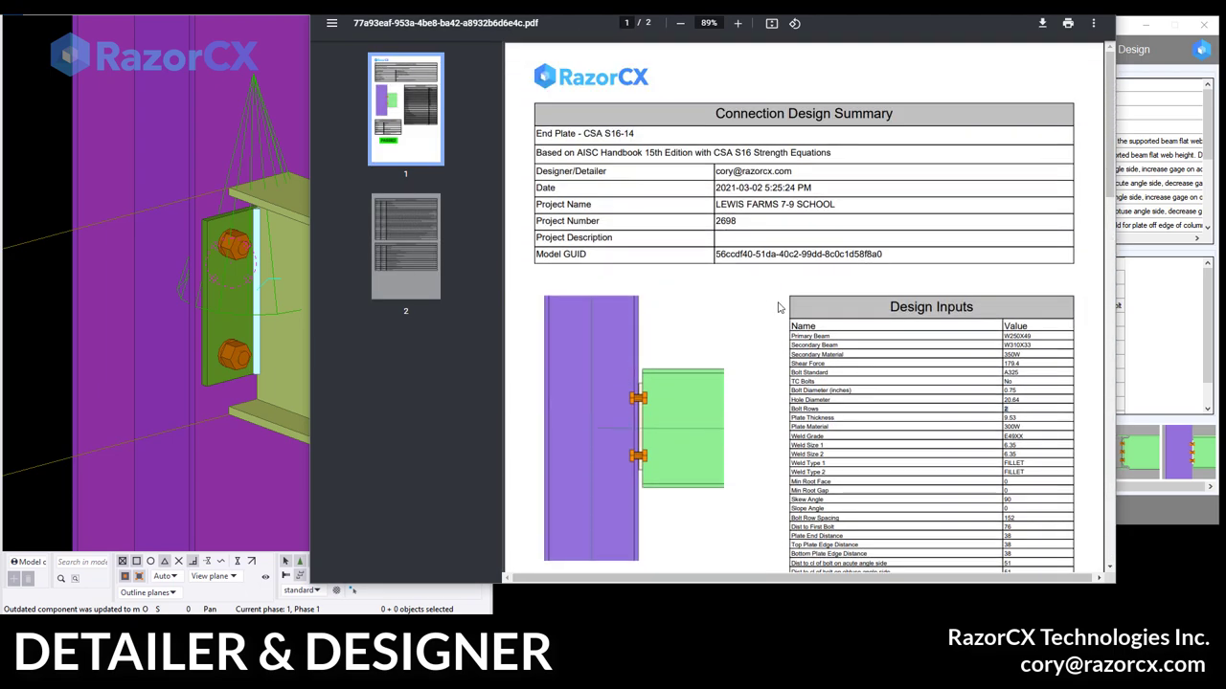
key("alt+F4")
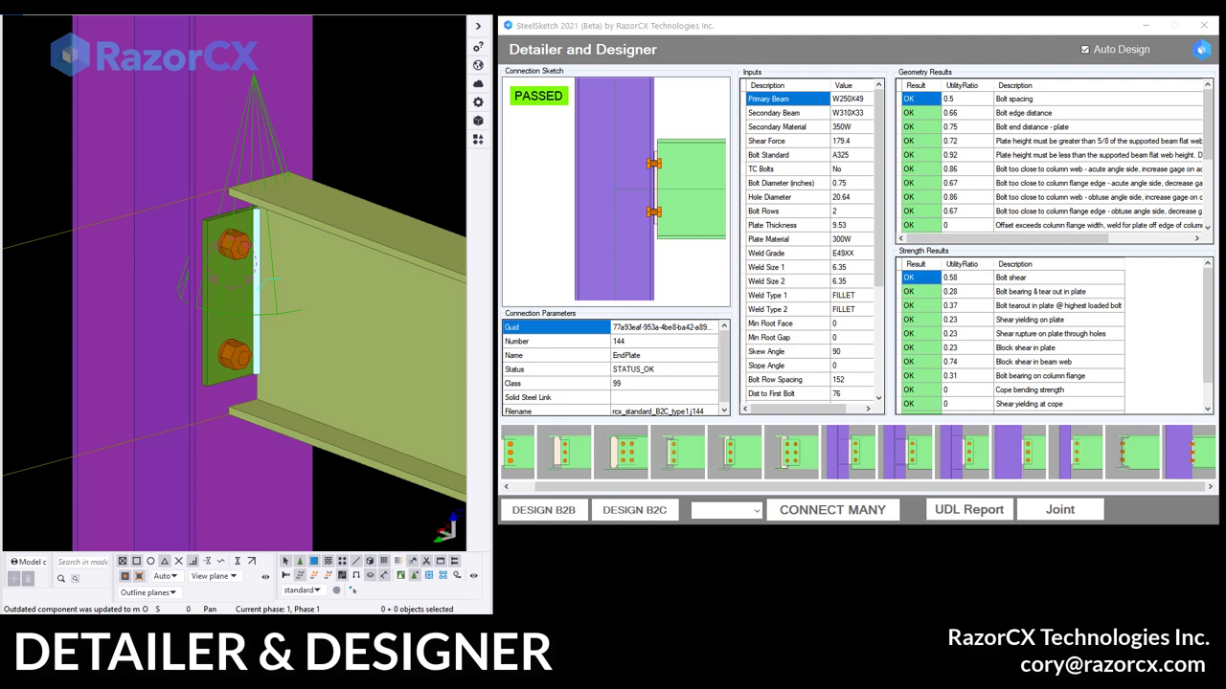
Refresh the end plate connection's 3D preview and examine the modified plate and its bolts up close.
left_click(1198, 457)
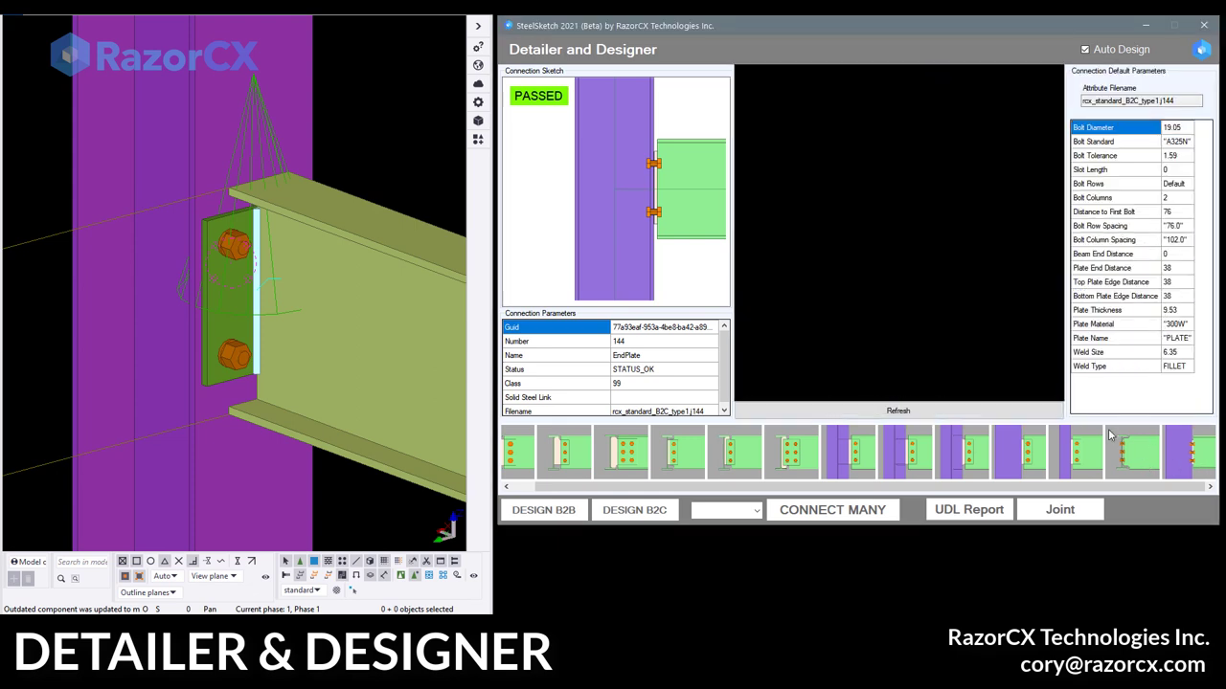
left_click(943, 414)
left_click(942, 412)
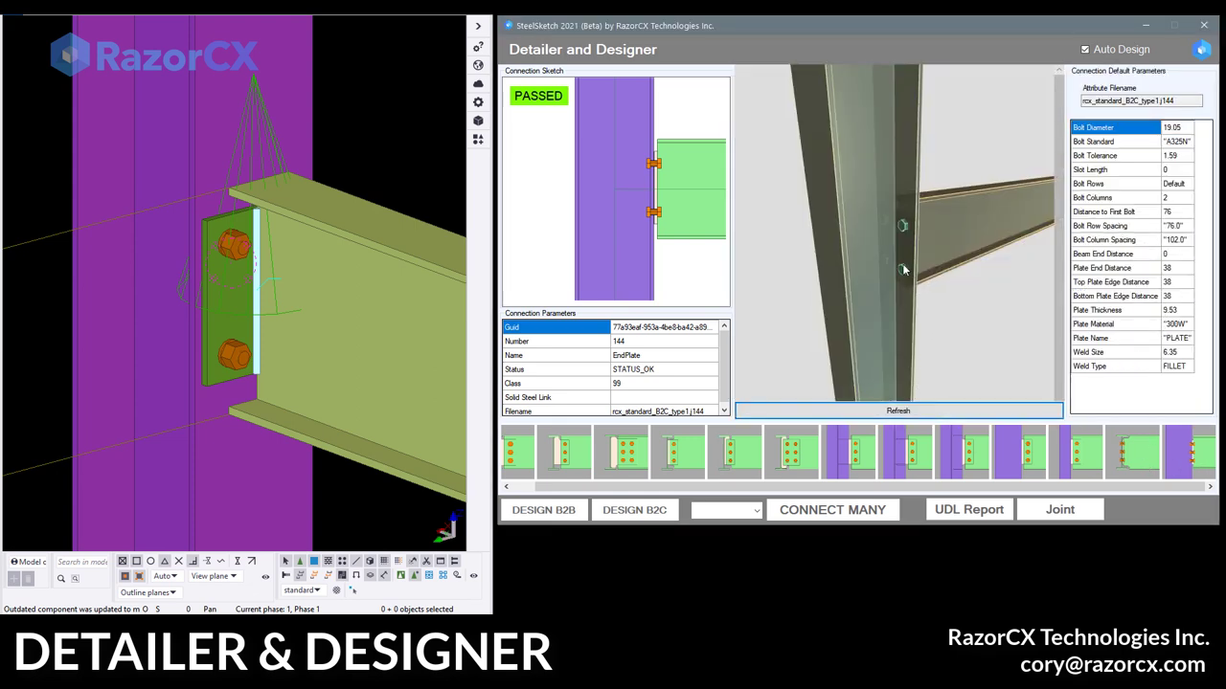
scroll(908, 244, "up", 5)
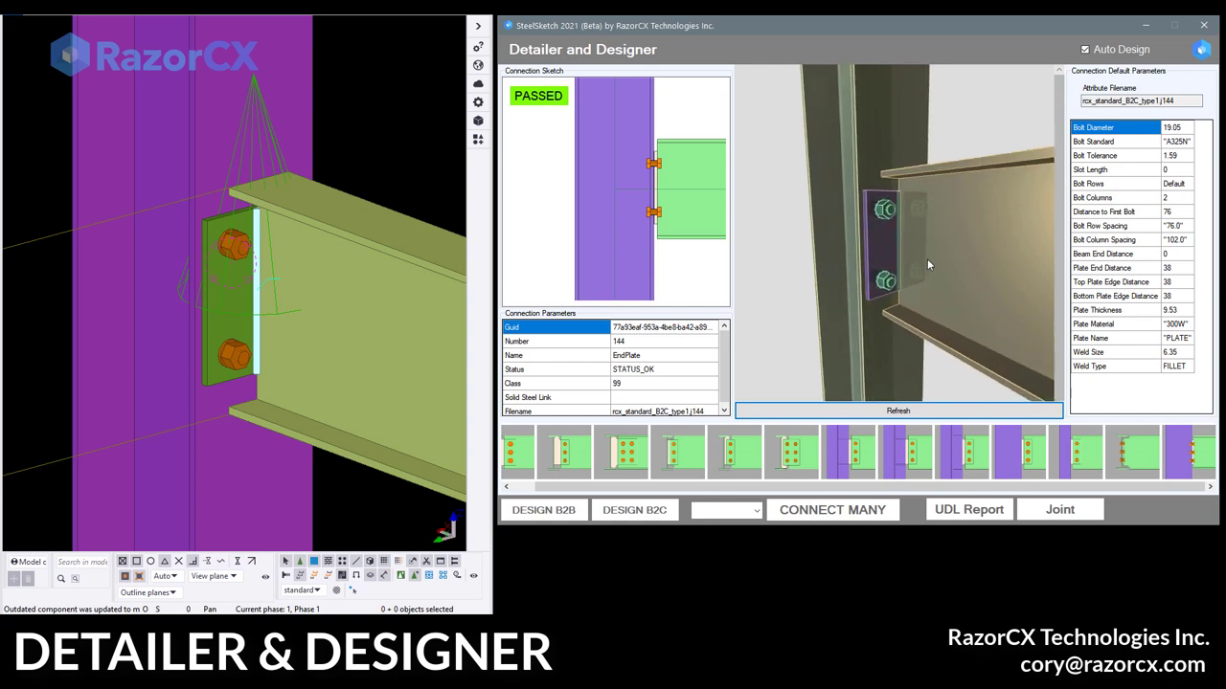
left_click_drag(905, 258, 931, 258)
scroll(914, 266, "down", 2)
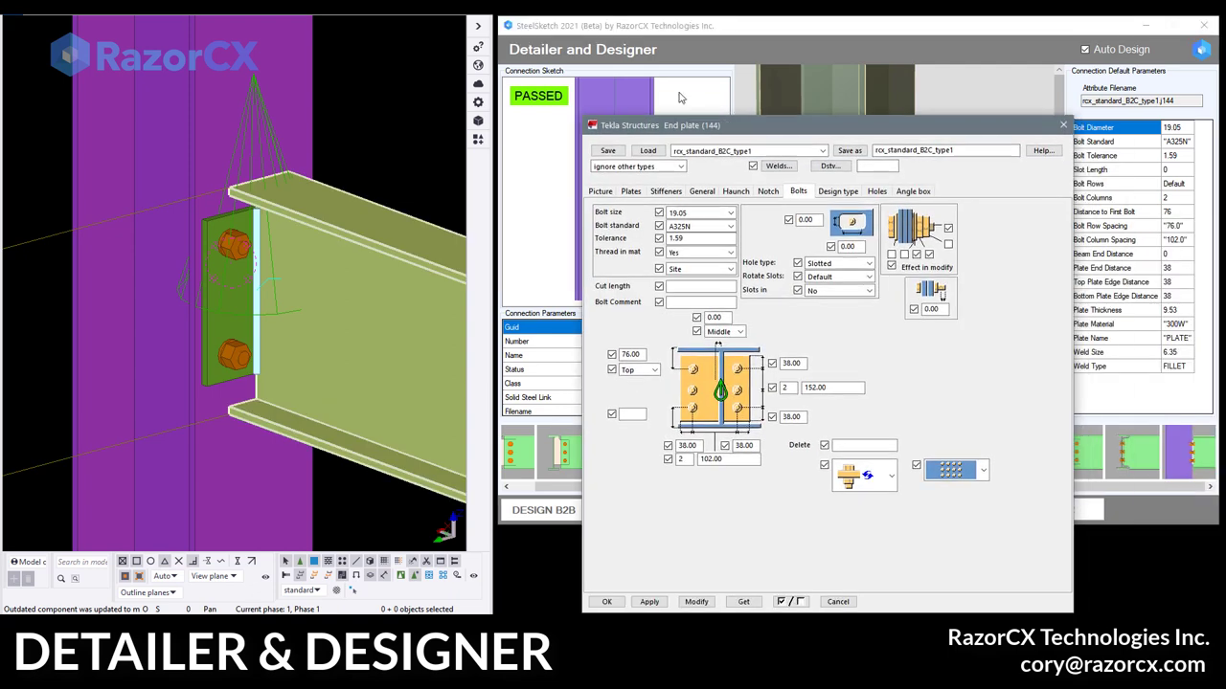
Review the bolt settings in the End plate (144) component properties beside the connection's default parameters, and close the properties without changes.
left_click_drag(731, 128, 613, 54)
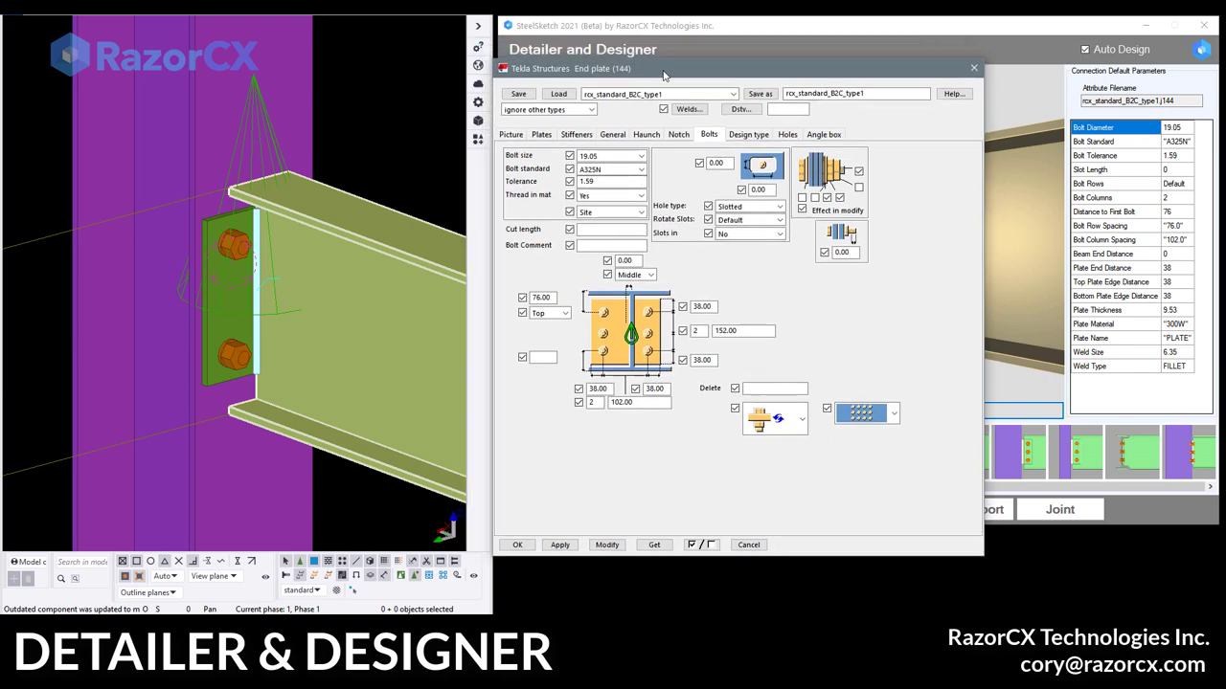
left_click(979, 74)
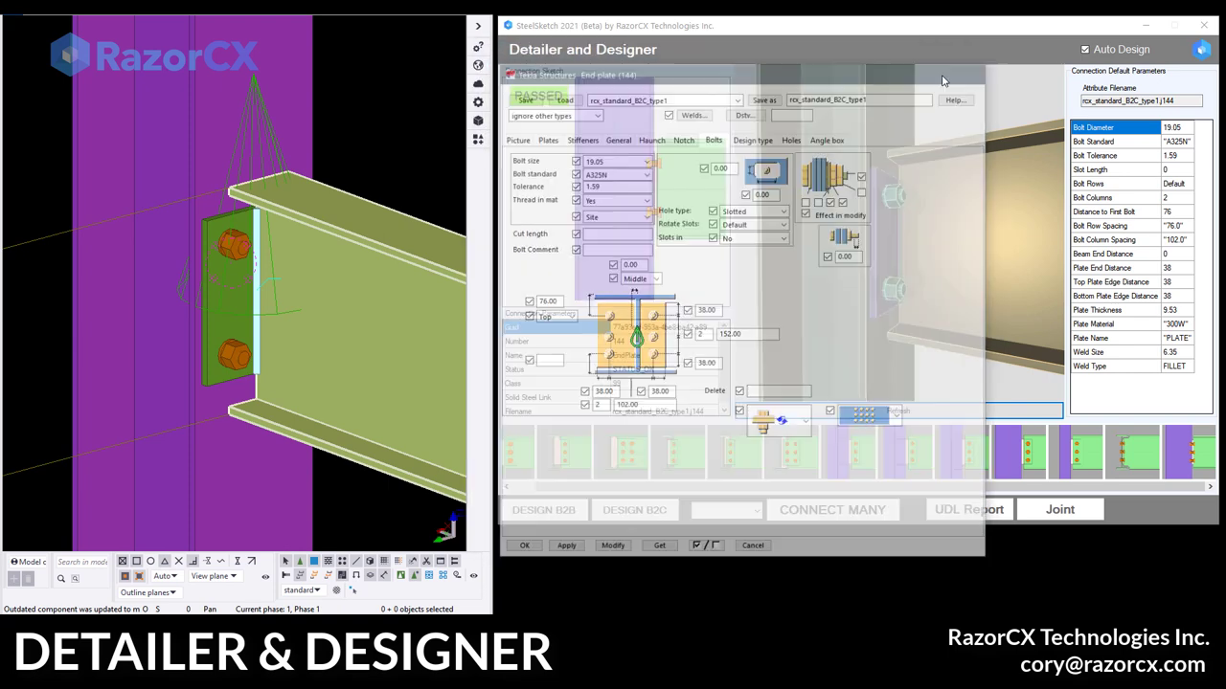